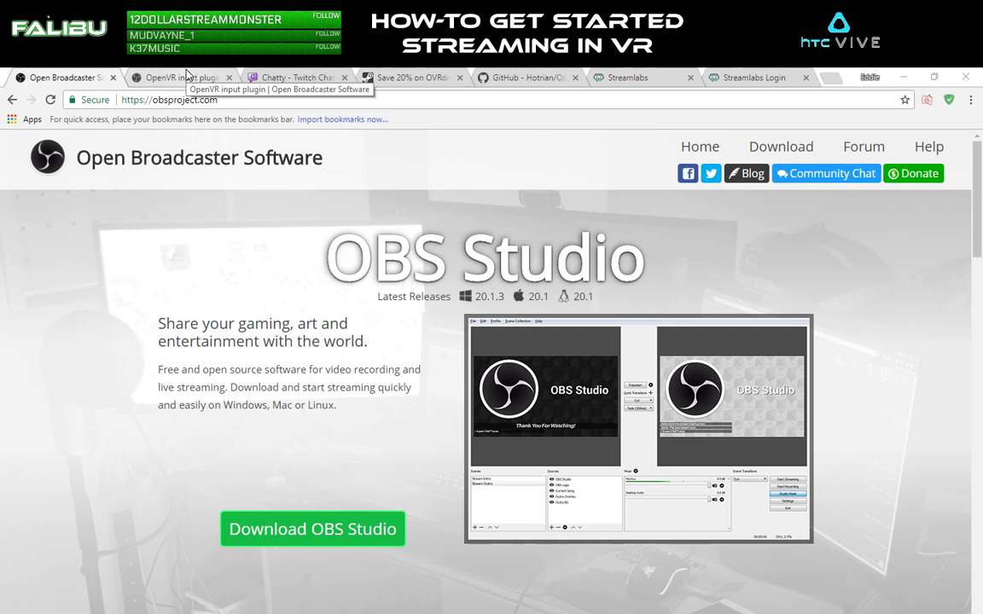
Step: Review the OpenVR input plugin page on the OBS forum, from its description down to the OpenVR Capture crop examples
left_click(162, 77)
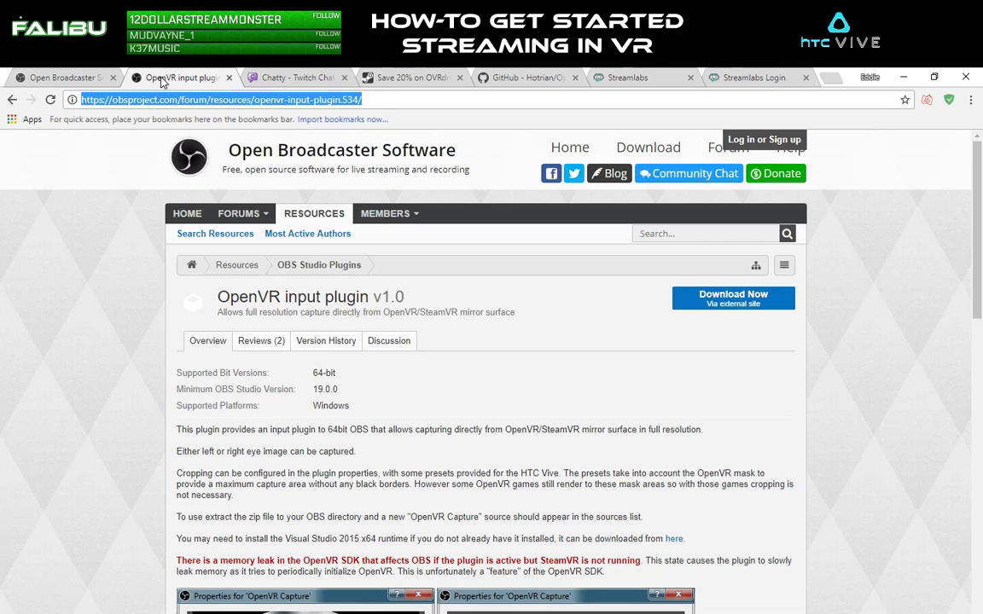
left_click(82, 190)
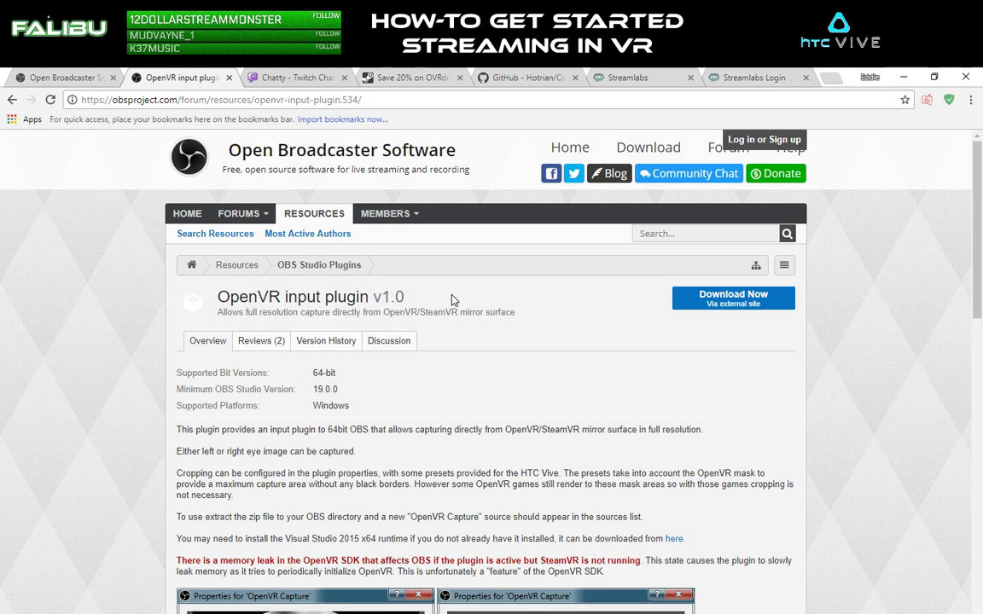
scroll(452, 300, "down", 1)
scroll(452, 293, "down", 1)
scroll(452, 294, "down", 1)
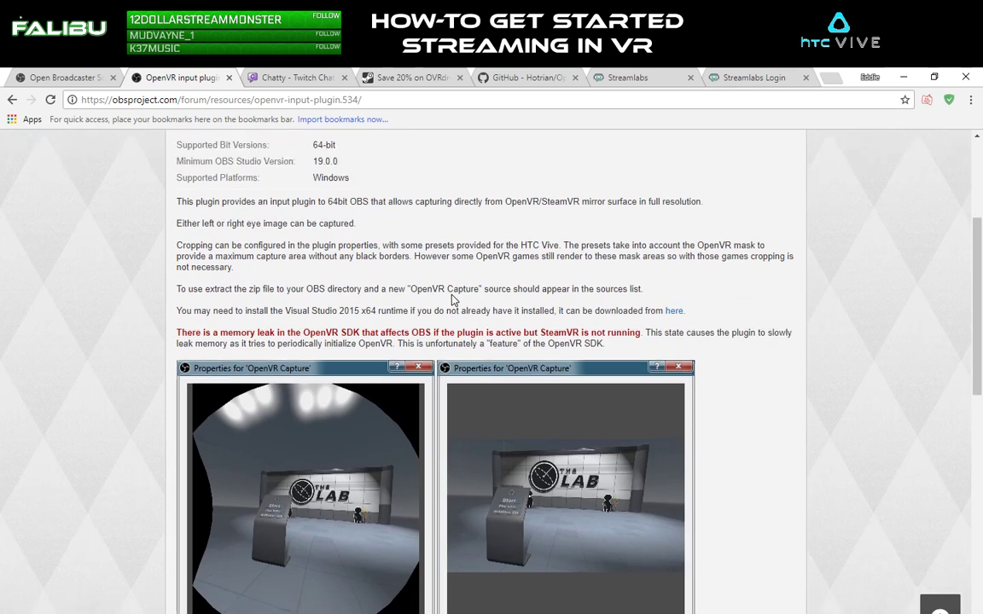
scroll(341, 384, "down", 2)
scroll(348, 390, "down", 1)
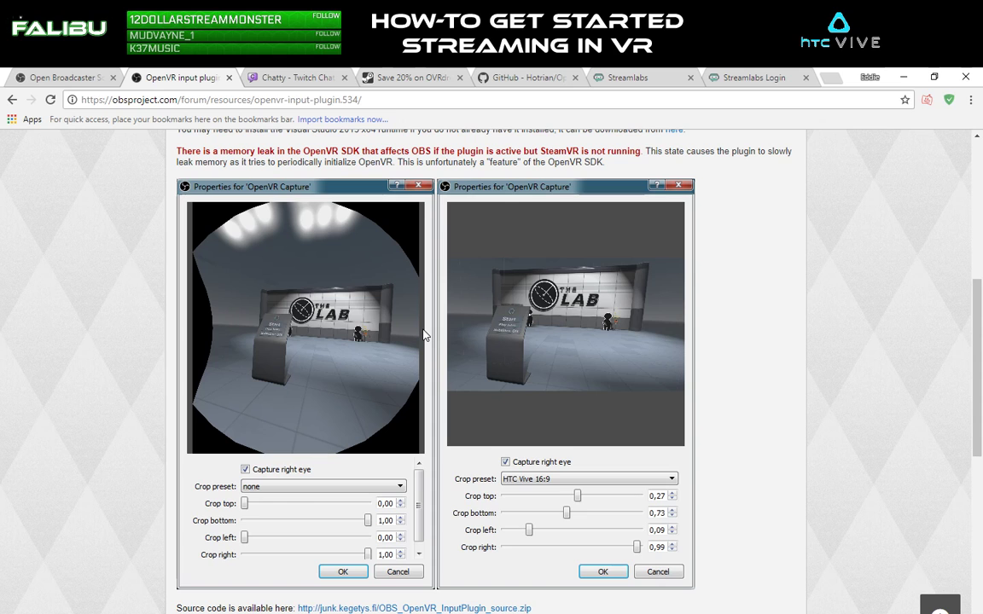
Step: View the Chatty Twitch chat client's page, revisiting the OBS Studio and OpenVR input plugin pages in between
left_click(285, 78)
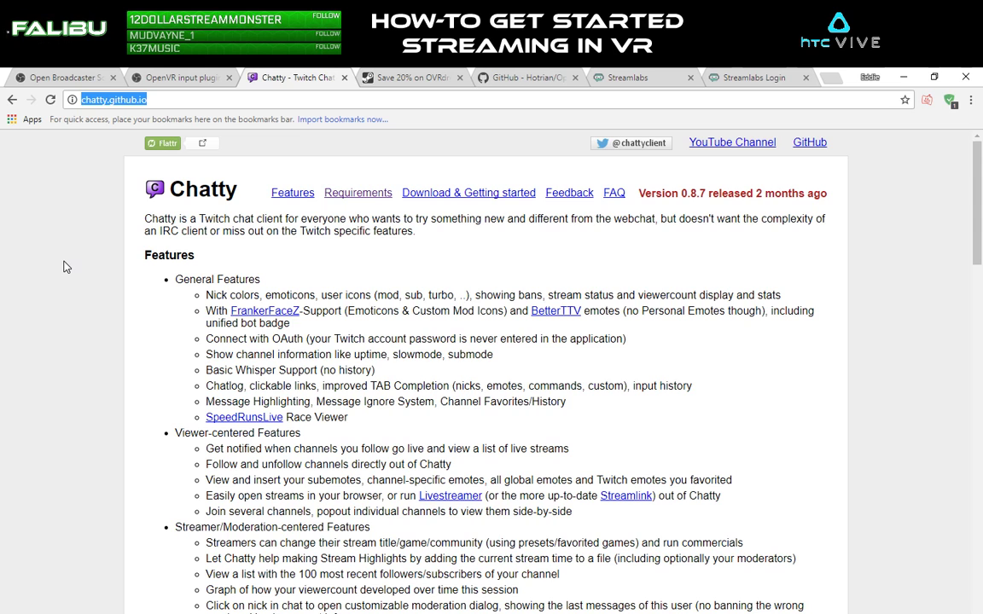
left_click(58, 73)
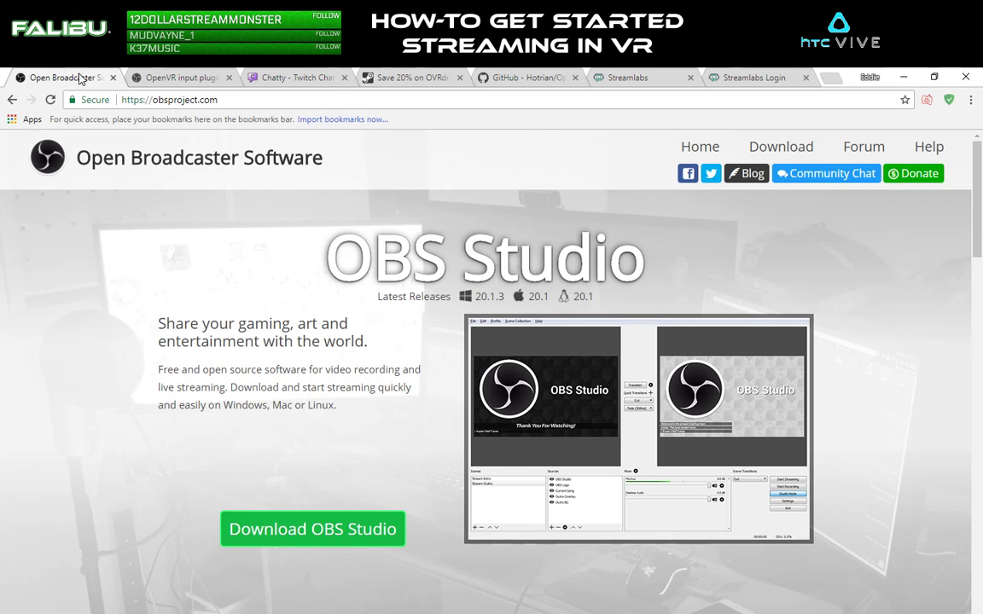
left_click(166, 79)
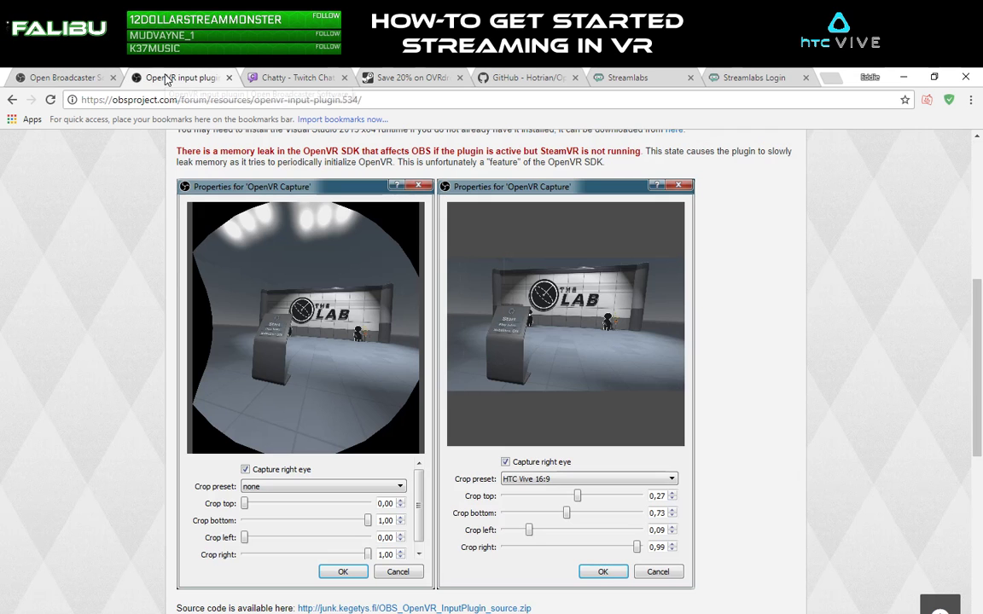
left_click(307, 79)
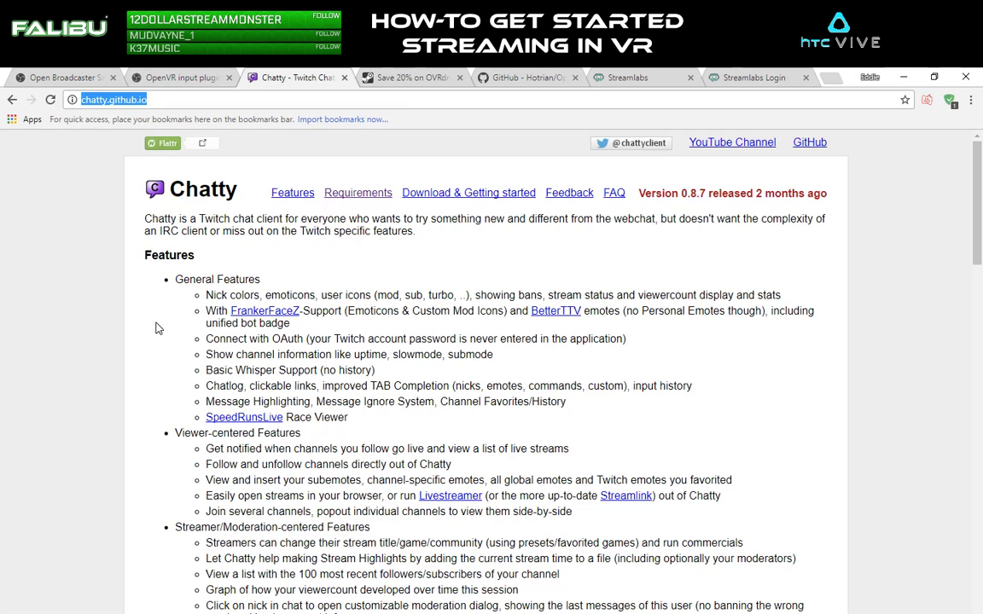
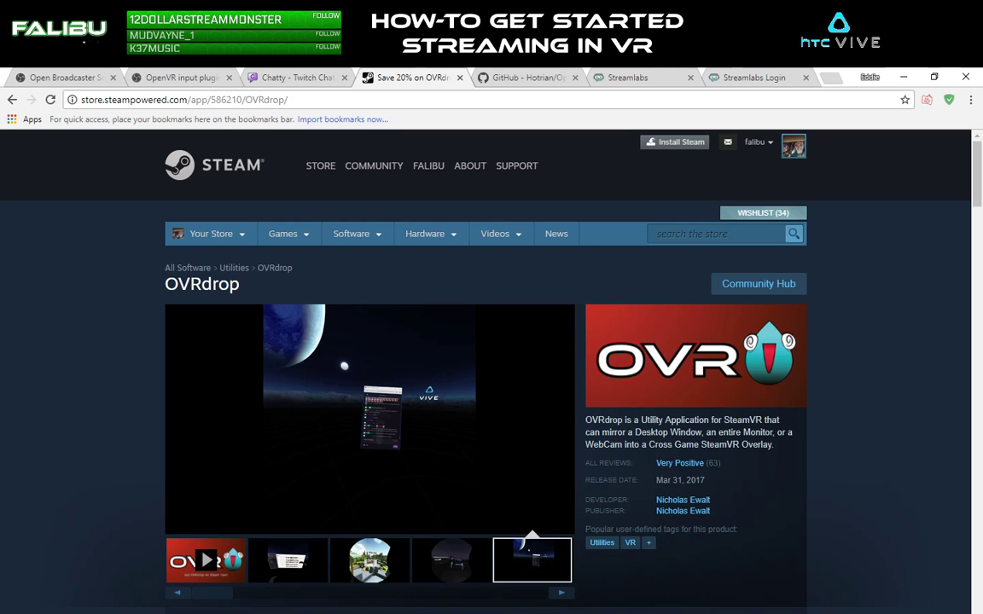
Step: Switch to the Chatty window to view the channel's chat, then minimize it
mouse_move(777, 610)
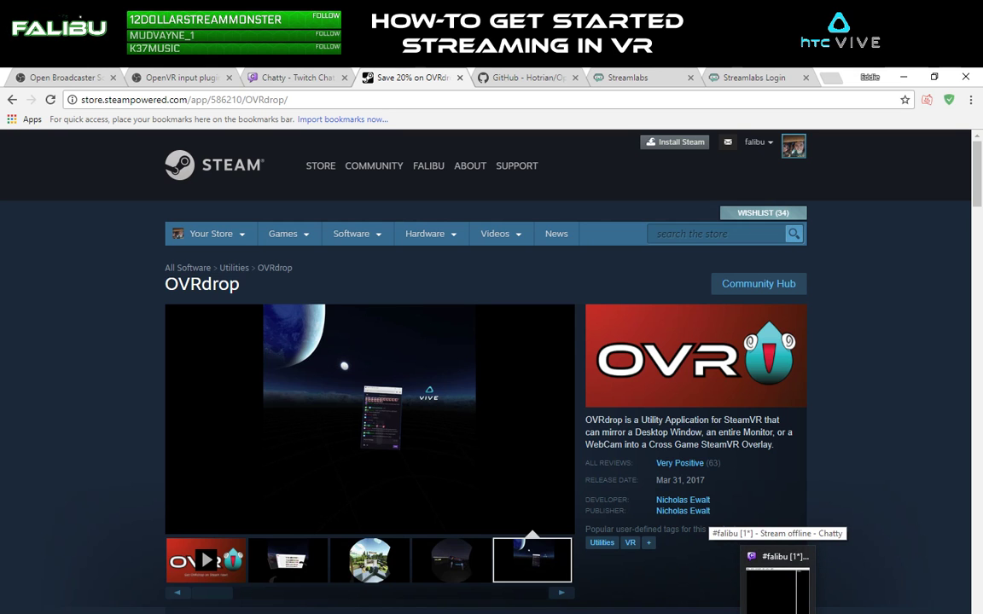
left_click(777, 585)
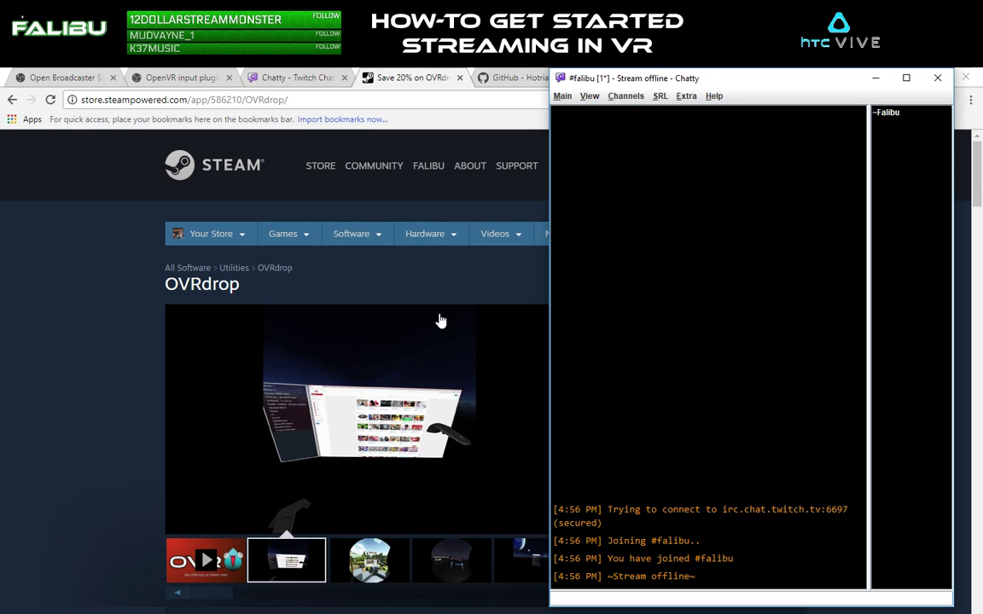
left_click(884, 82)
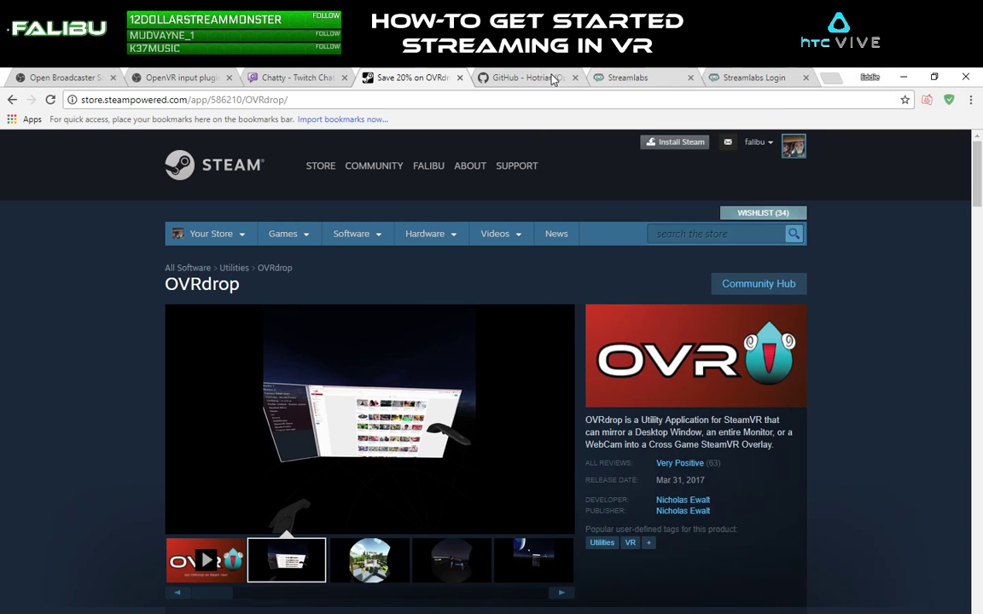
Step: Examine the OVRdrop page on the Steam store, including its purchase section
left_click(508, 77)
left_click(413, 78)
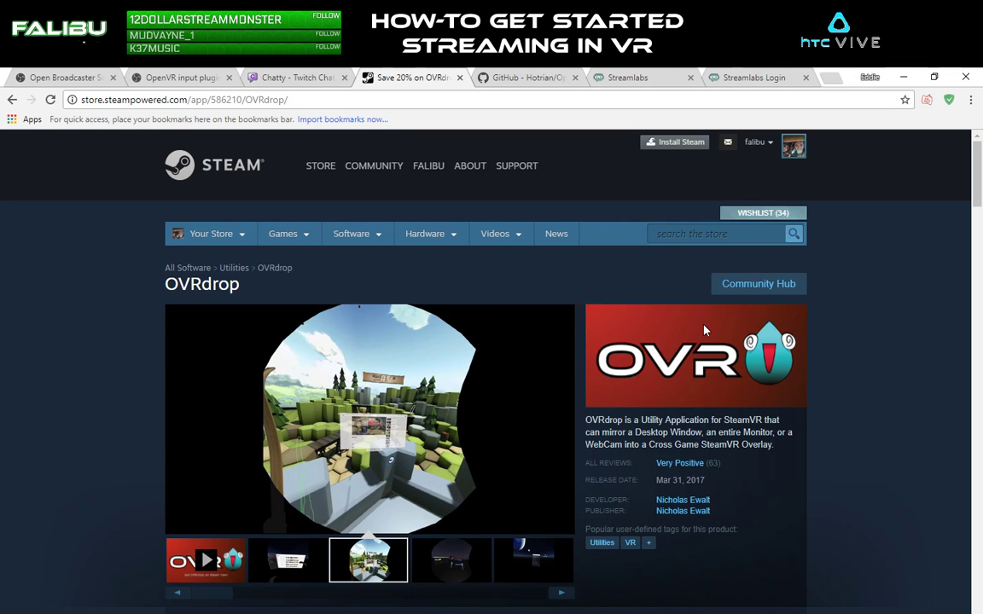
scroll(704, 330, "down", 6)
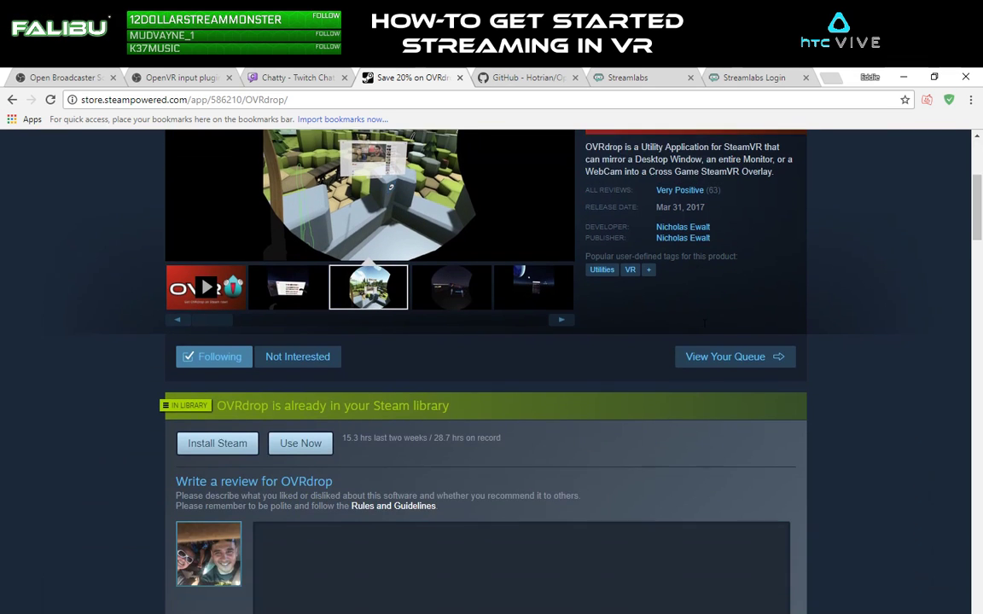
scroll(704, 330, "down", 3)
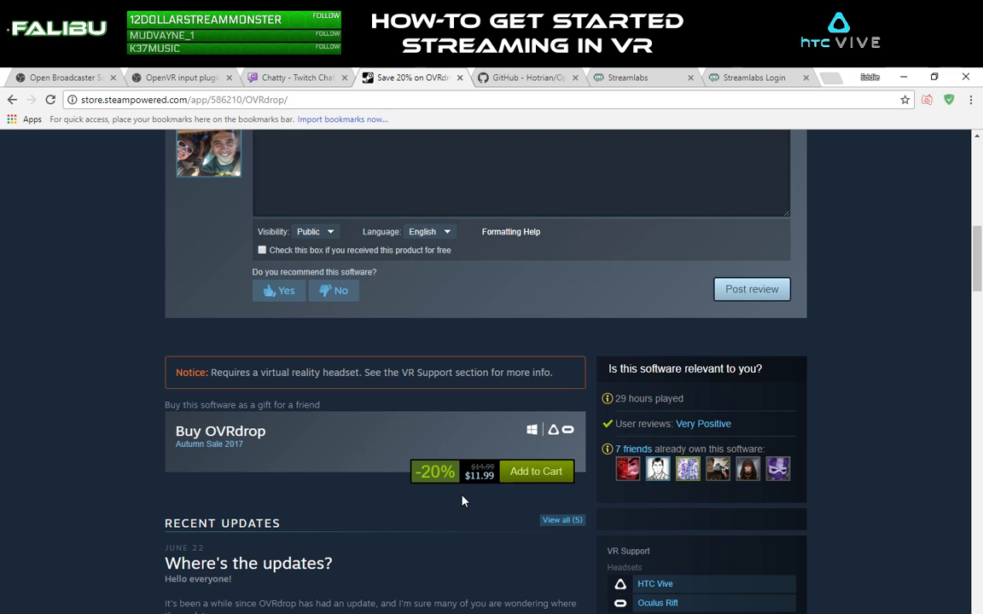
scroll(472, 372, "up", 10)
scroll(526, 421, "up", 1)
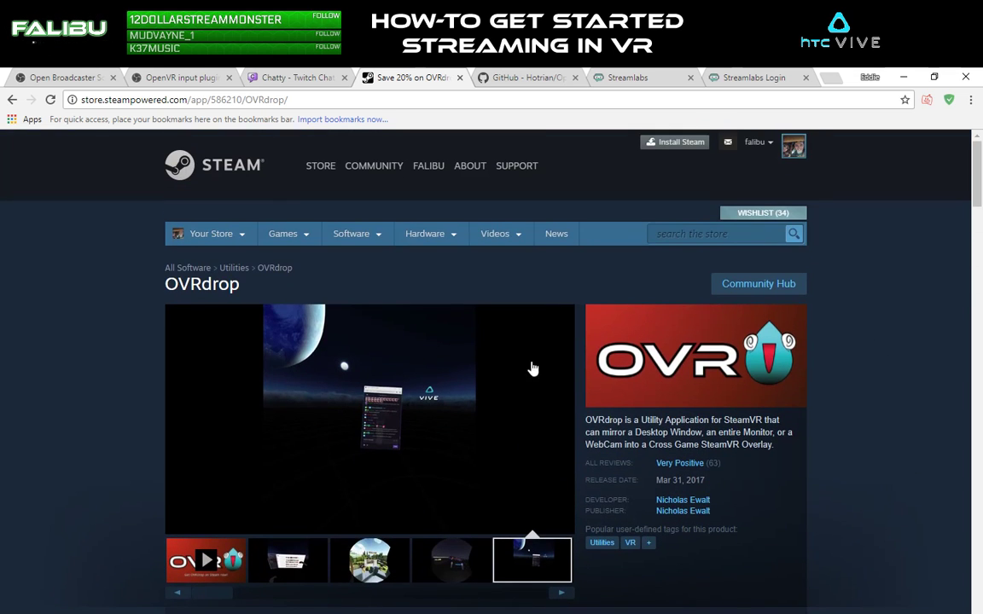
Step: Compare the OpenVRDesktopDisplayPortal repository on GitHub with the OVRdrop Steam store page
left_click(513, 78)
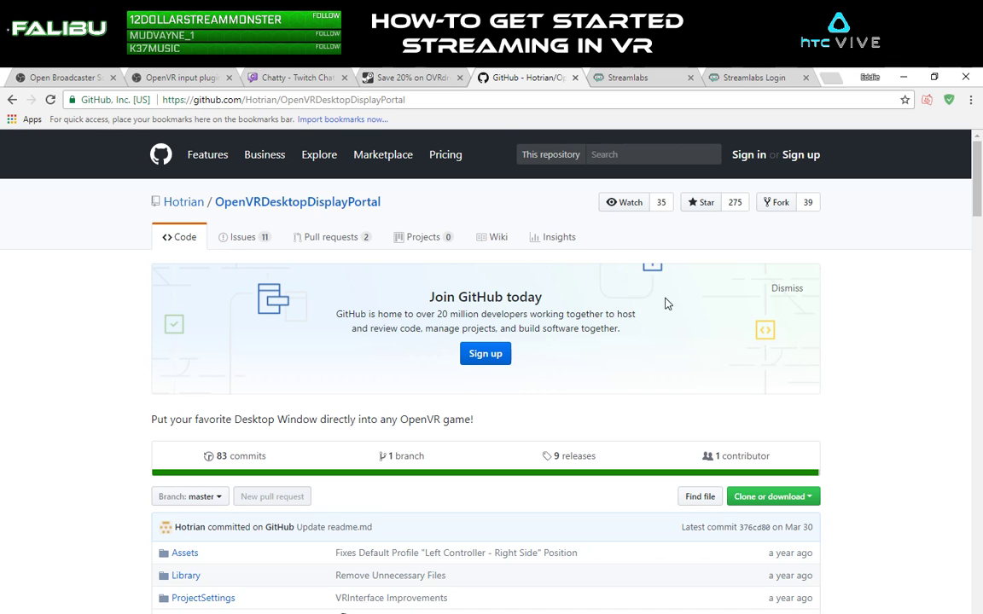
left_click(399, 76)
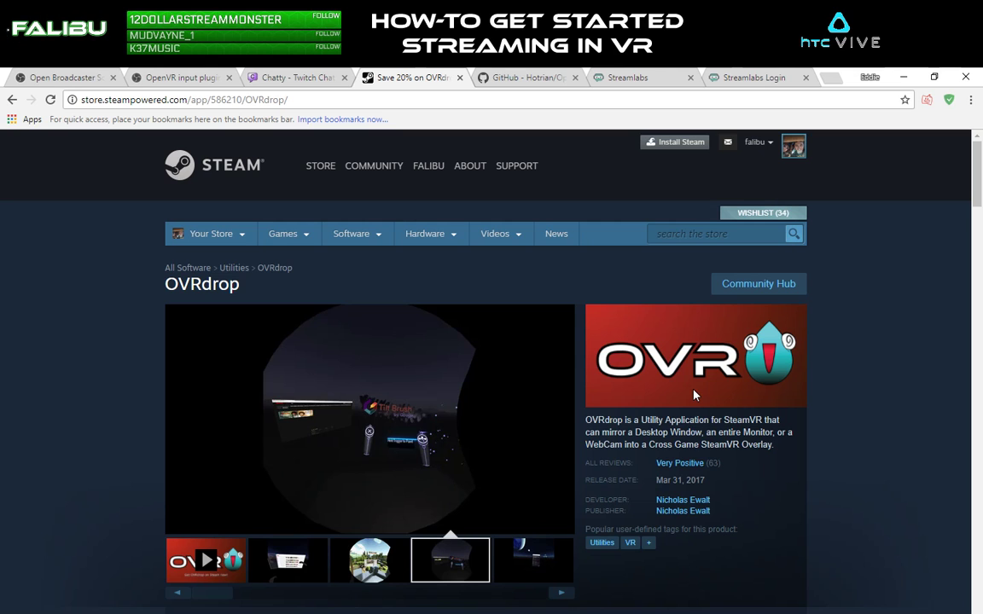
left_click(524, 78)
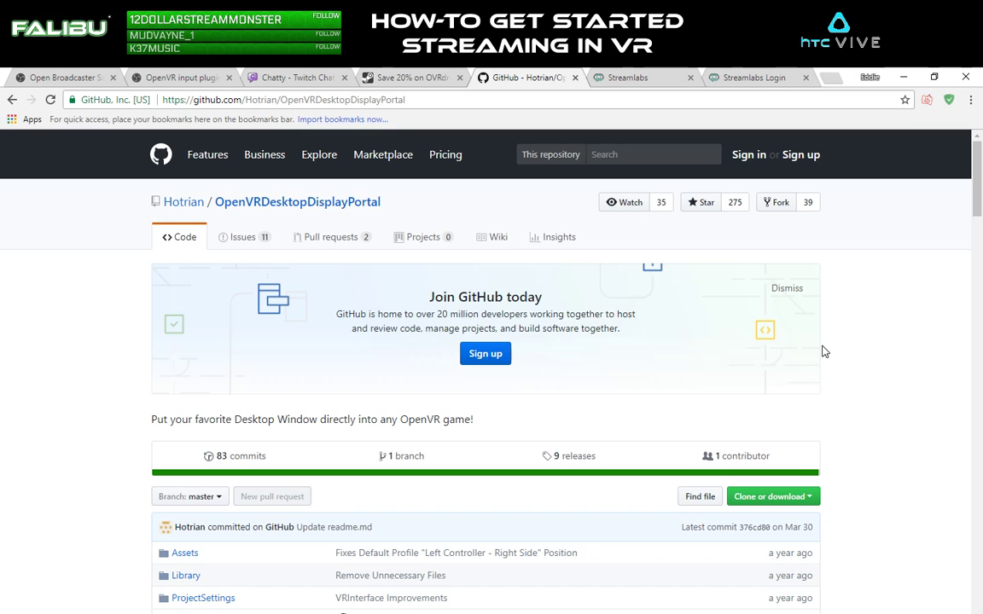
left_click(406, 78)
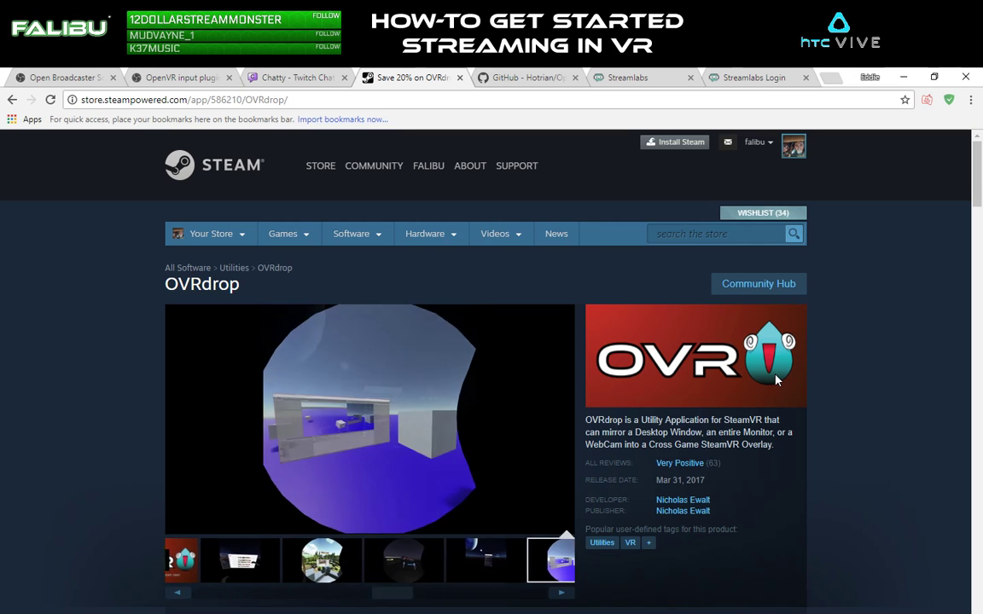
Step: Read the OpenVRDesktopDisplayPortal readme on GitHub, covering its development notice, release links and headset compatibility notes
left_click(522, 77)
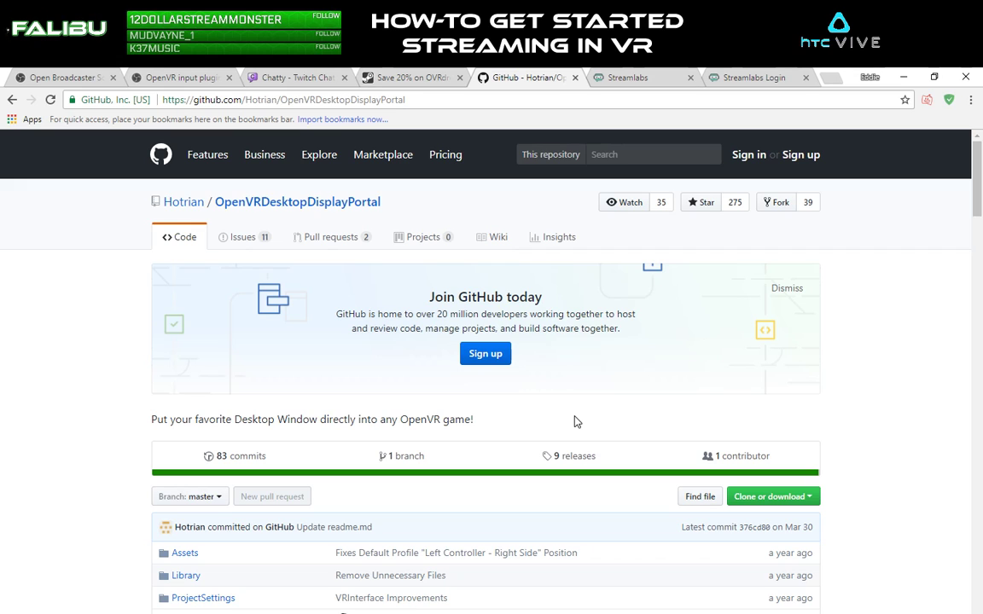
scroll(576, 425, "down", 1)
scroll(573, 424, "down", 8)
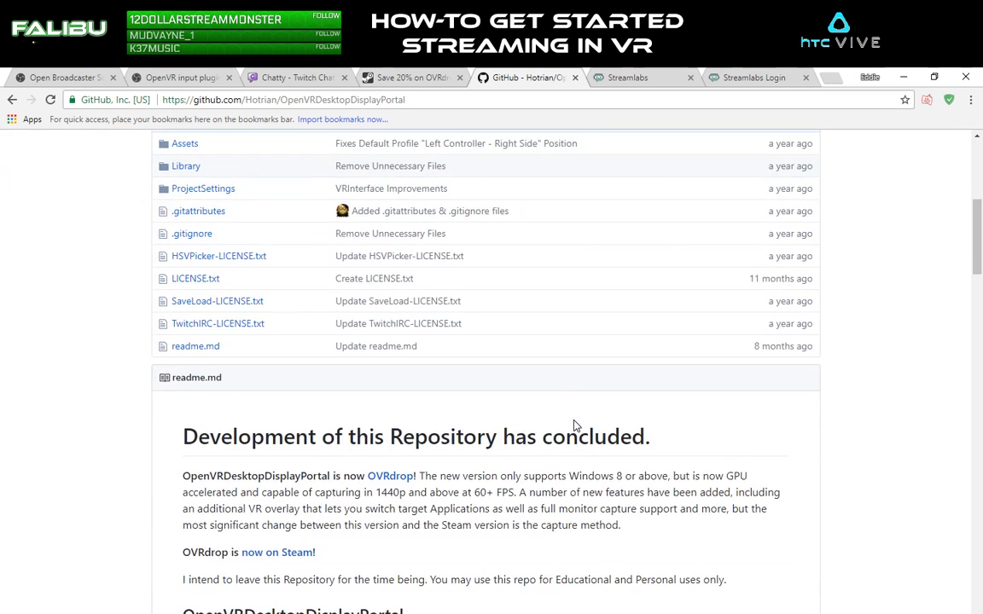
scroll(574, 424, "down", 8)
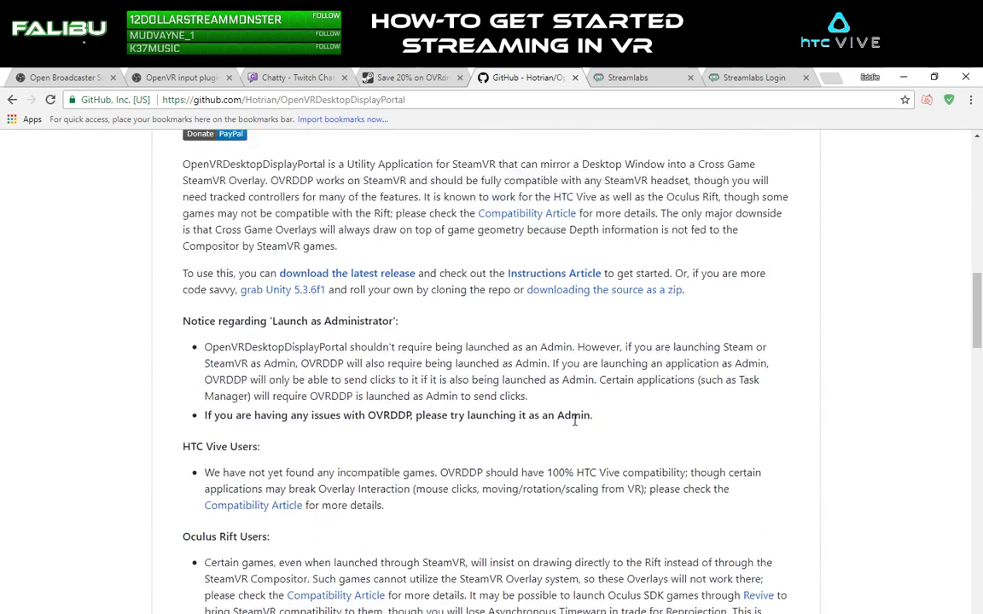
scroll(573, 424, "up", 11)
scroll(574, 422, "up", 15)
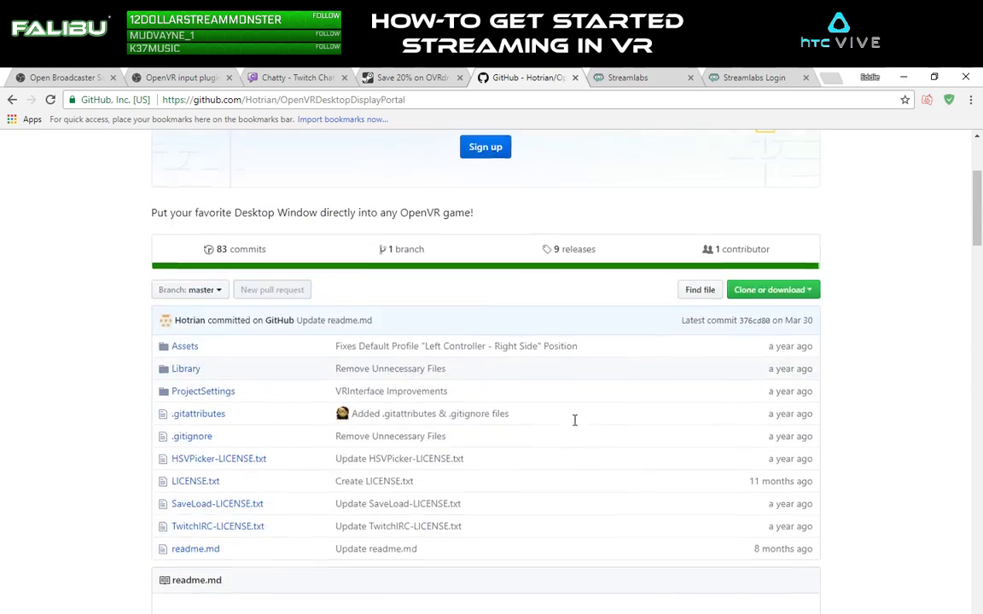
Step: Check the OVRdrop price in the purchase section of its Steam store page again
left_click(408, 79)
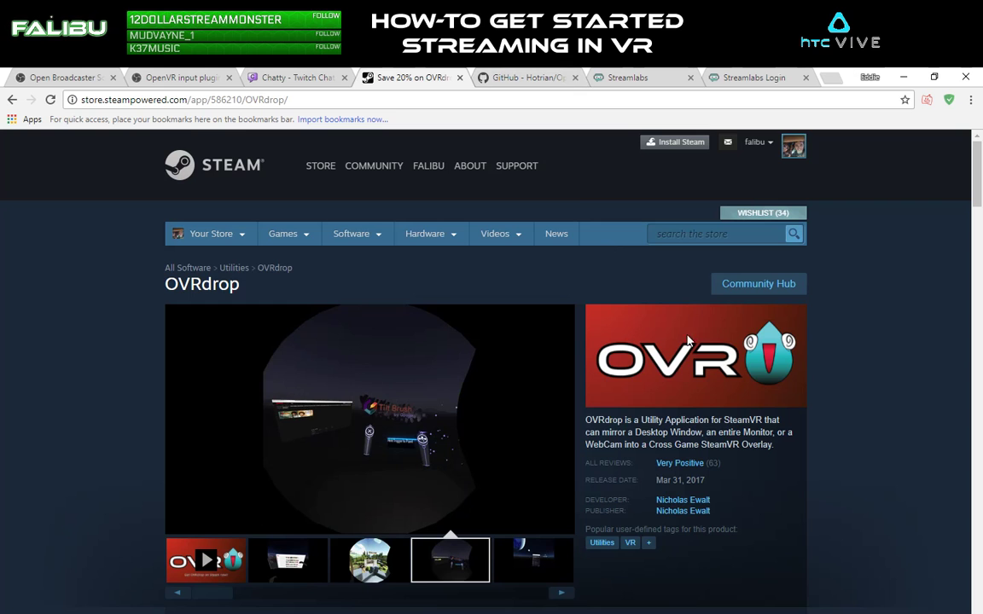
scroll(676, 303, "down", 10)
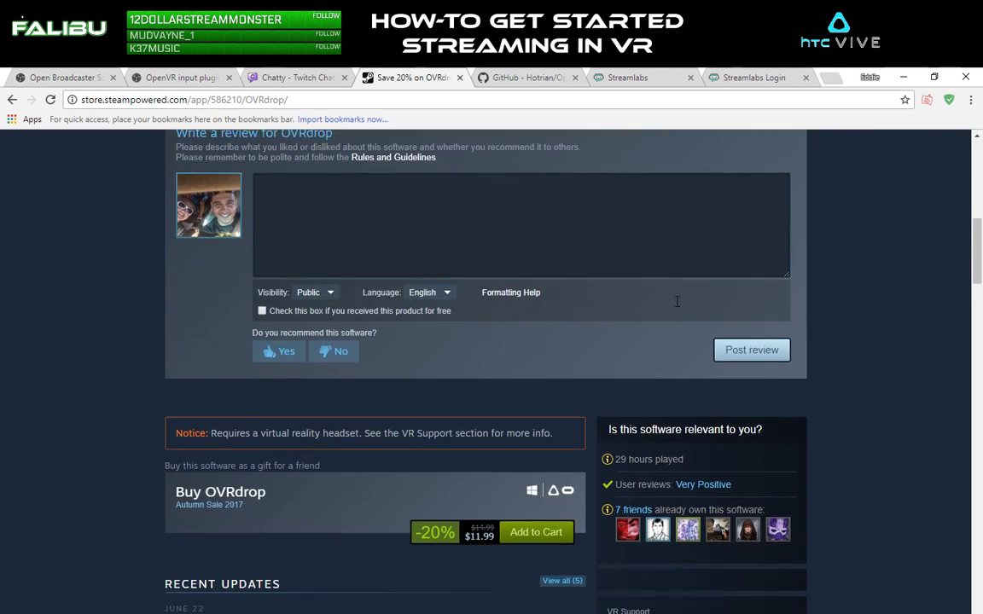
scroll(677, 303, "up", 10)
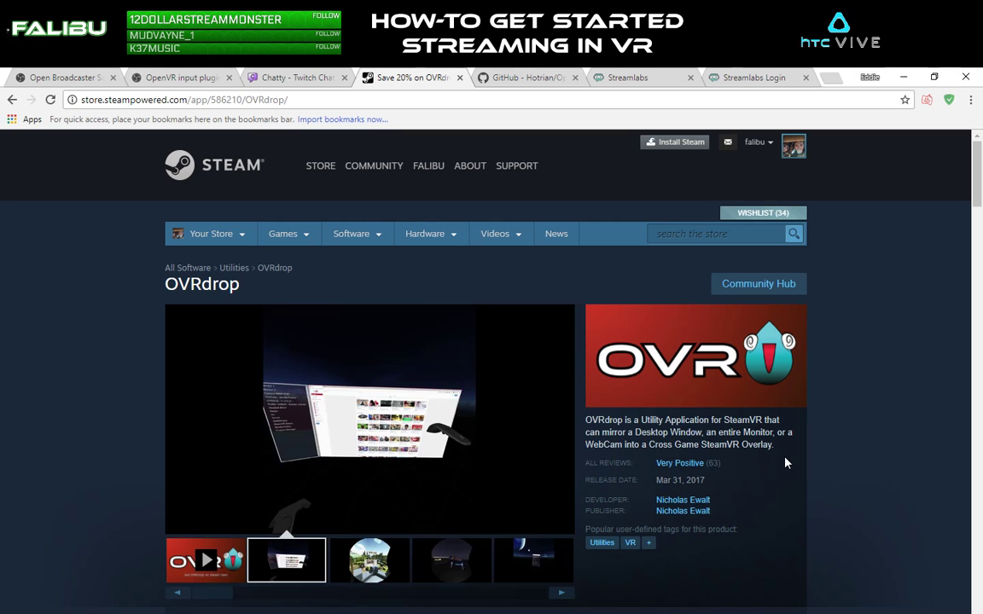
Step: Open the Streamlabs homepage and send the message "yo what up guys" to the channel in Chatty
left_click(622, 77)
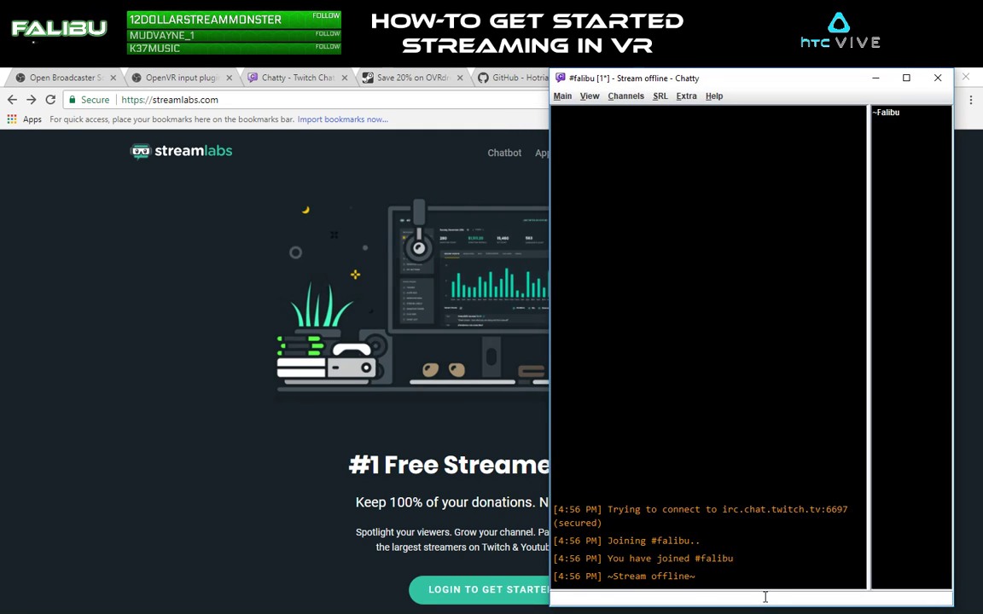
type("yo what up guys")
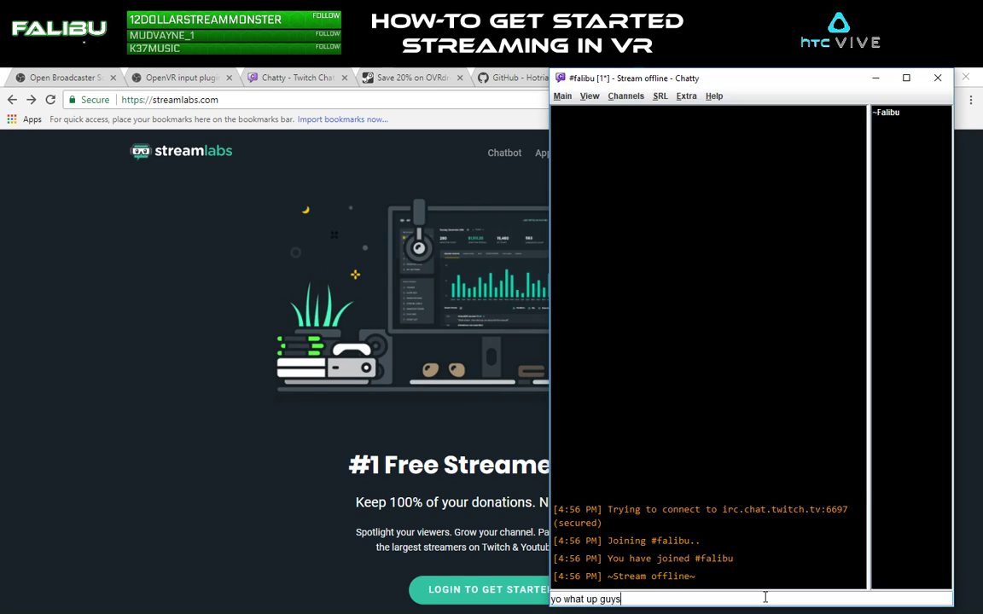
key("Return")
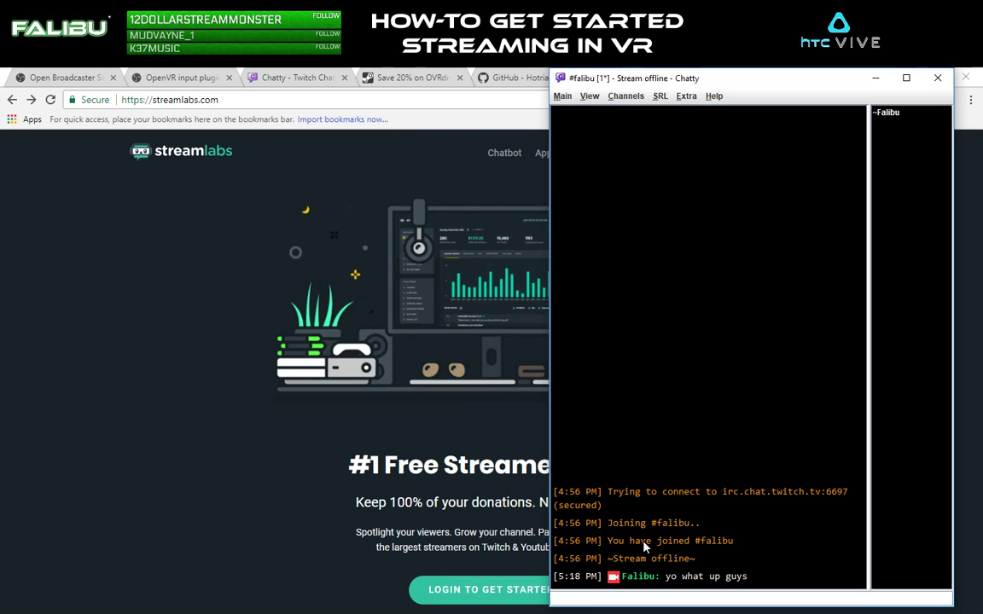
left_click(367, 256)
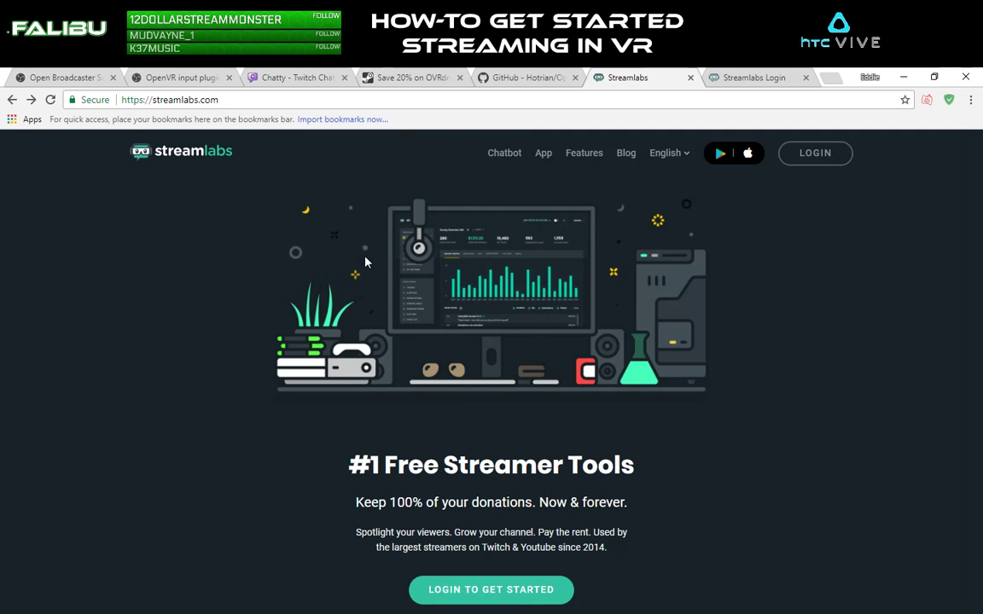
Step: Log in to Streamlabs and open the Alert Box widget page to review its test alerts and general settings
left_click(822, 157)
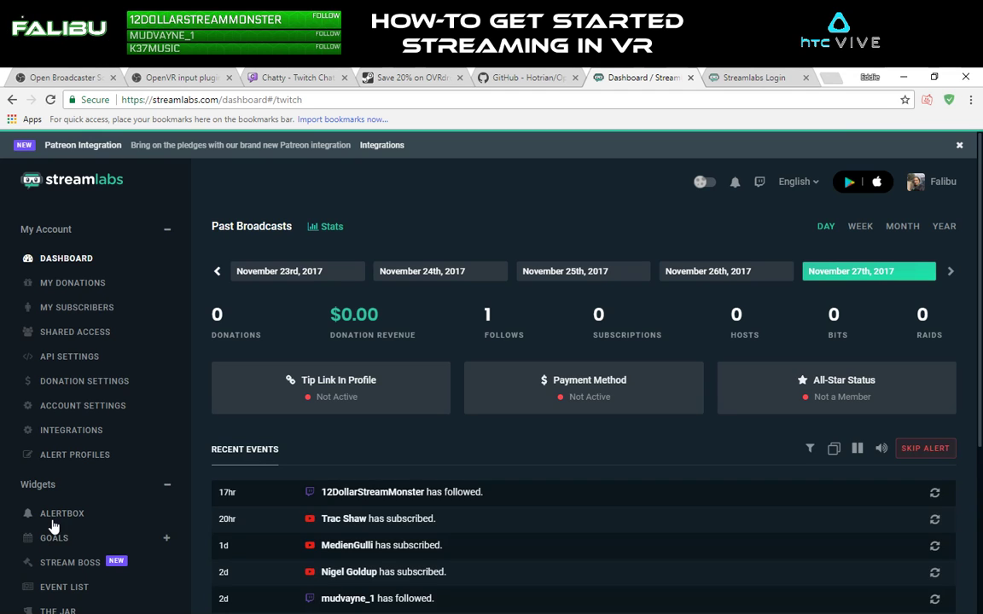
left_click(54, 515)
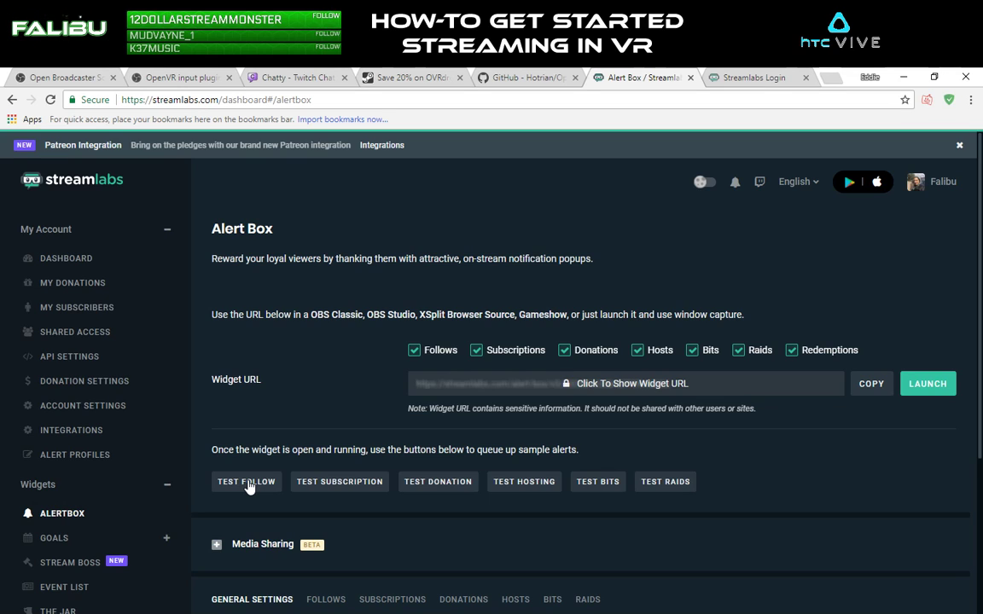
scroll(281, 385, "down", 3)
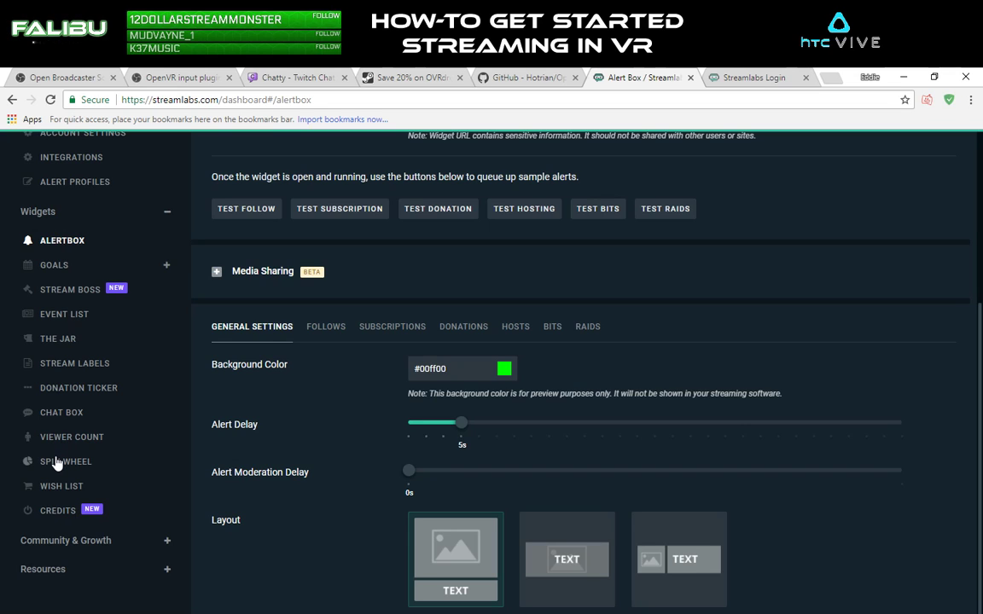
scroll(158, 429, "up", 3)
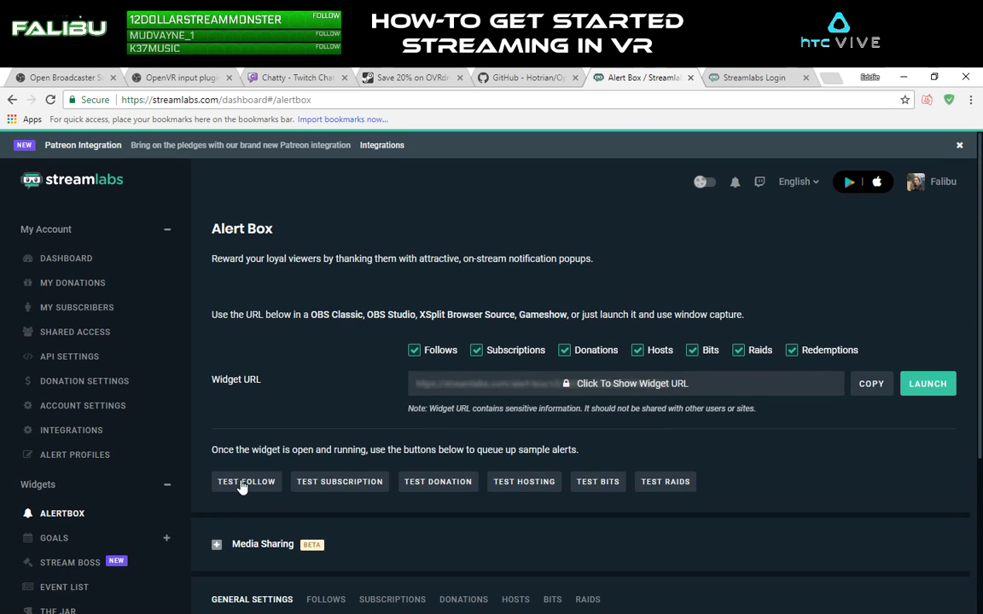
Step: Send the sample follow, subscription, donation, hosting, bits and raids alerts from the Alert Box page
left_click(245, 482)
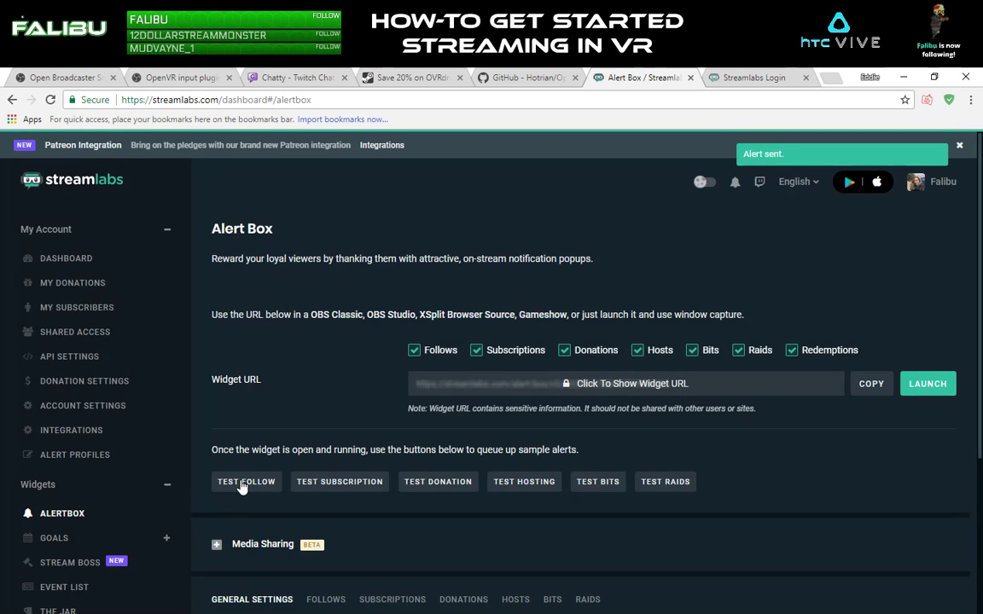
left_click(305, 483)
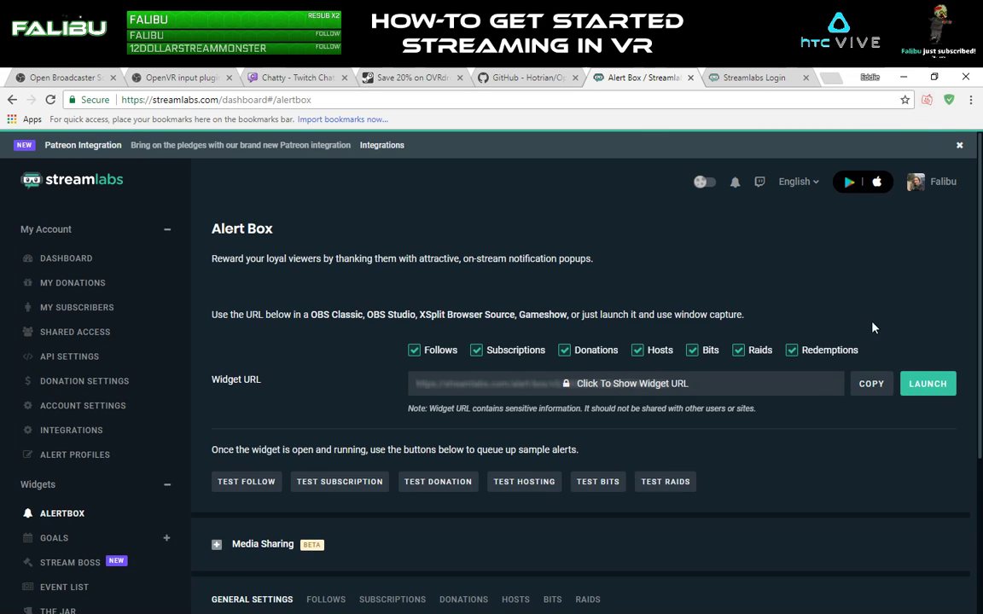
left_click(466, 482)
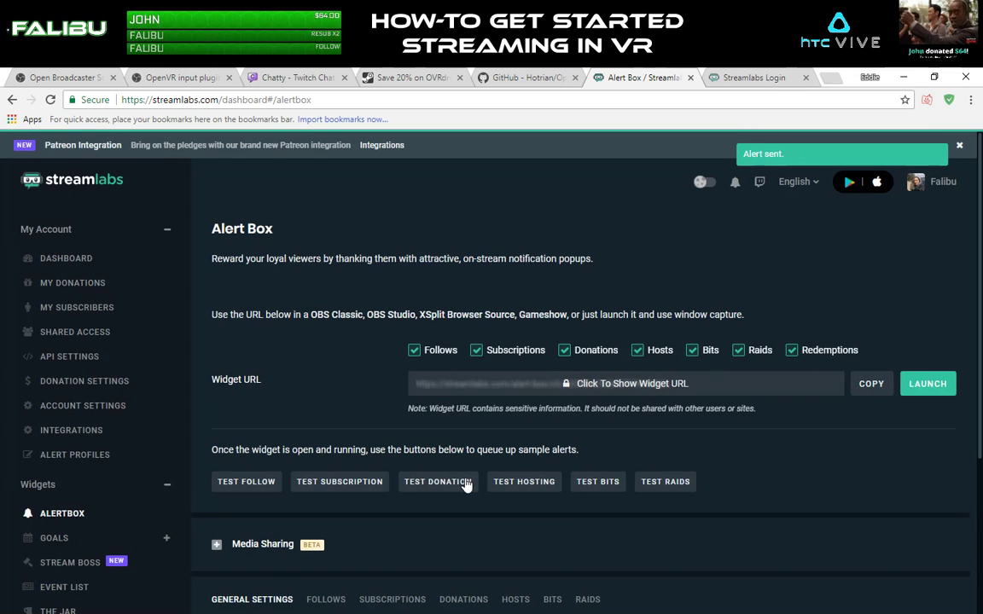
left_click(515, 490)
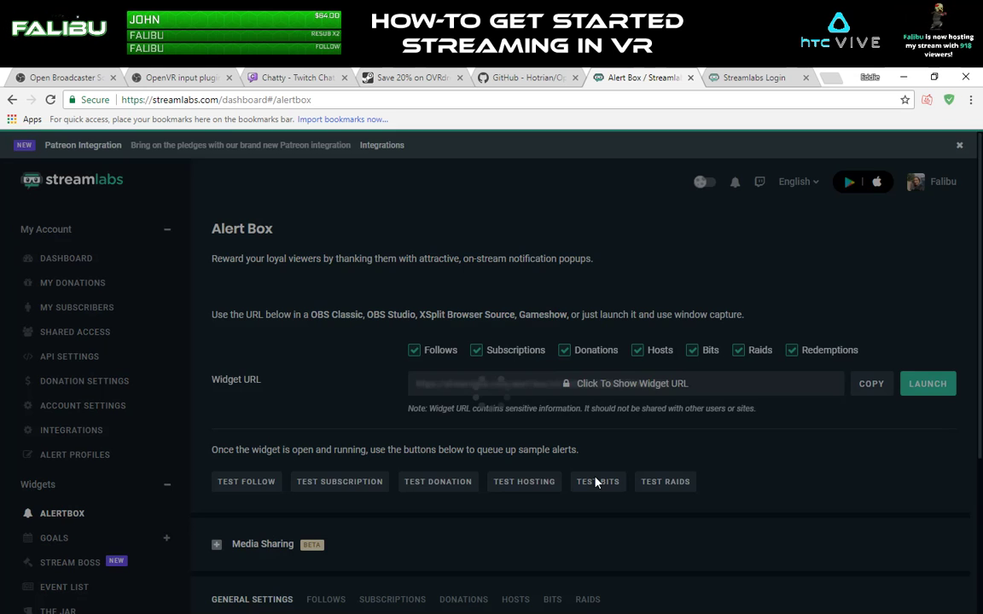
left_click(595, 483)
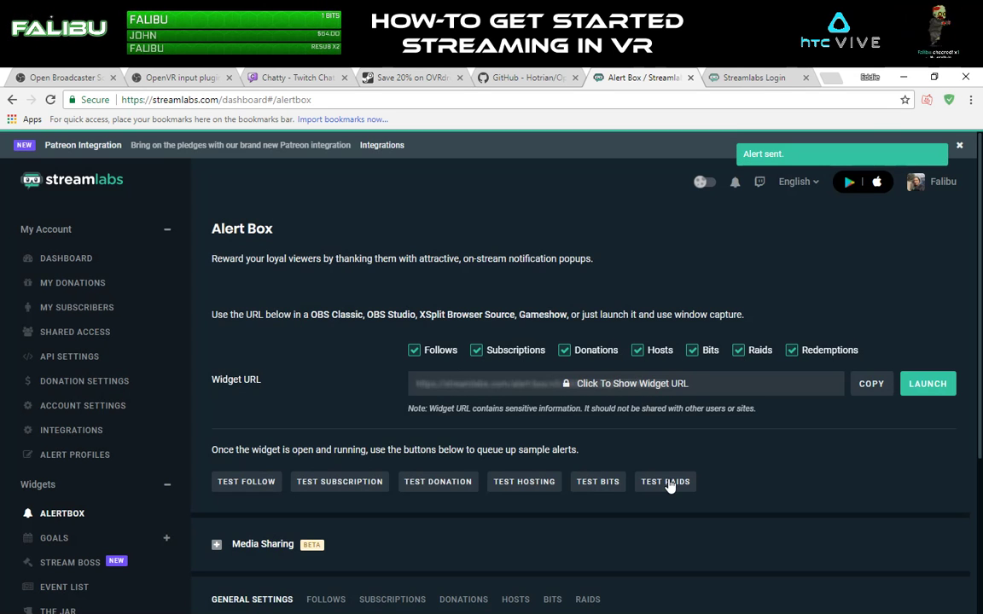
left_click(668, 482)
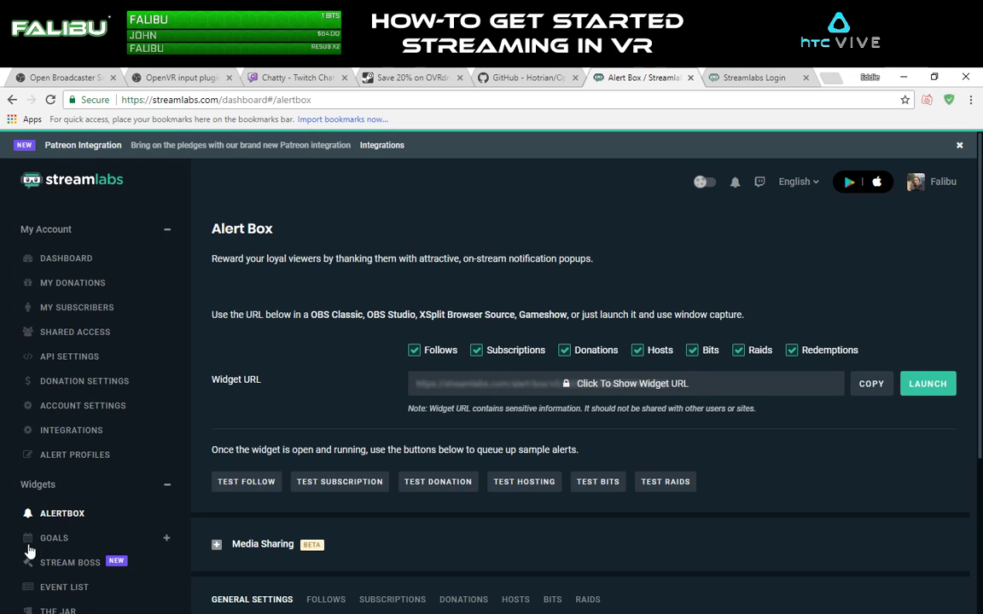
Step: Review the Stream Labels description and the Chat Box widget's preview and theme settings in Streamlabs
scroll(122, 528, "down", 3)
left_click(45, 501)
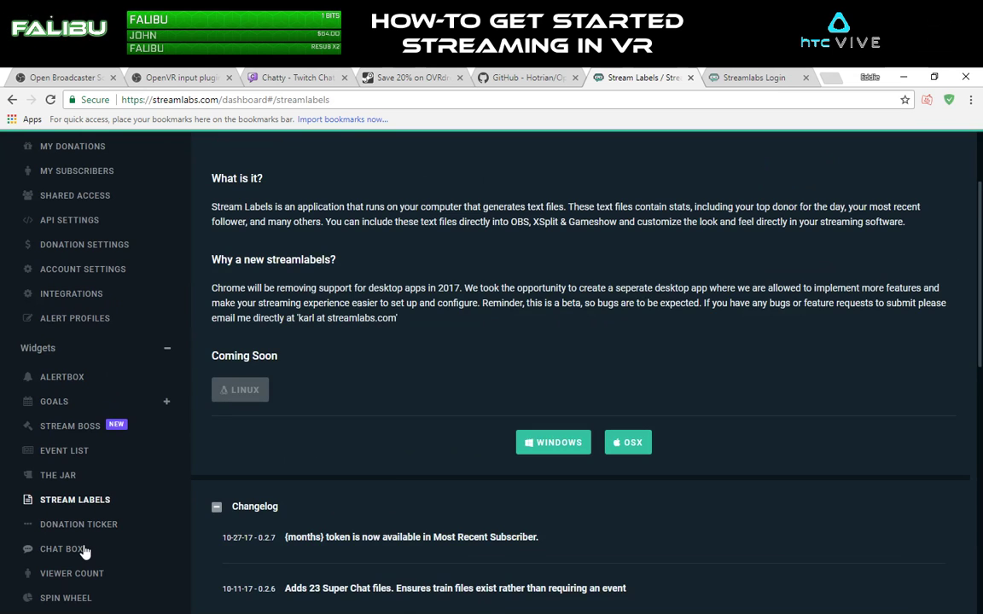
left_click(83, 550)
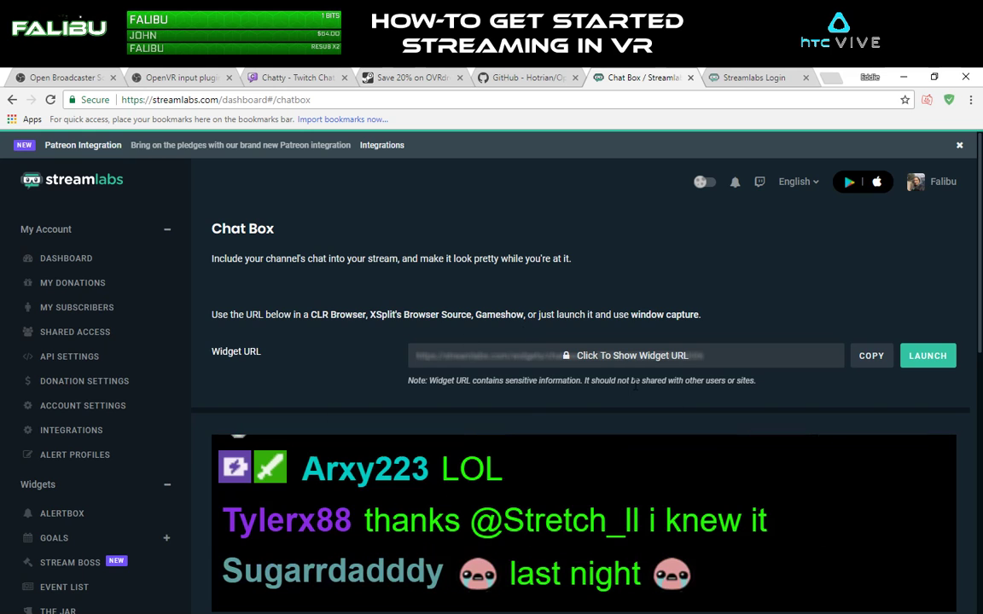
scroll(165, 409, "down", 2)
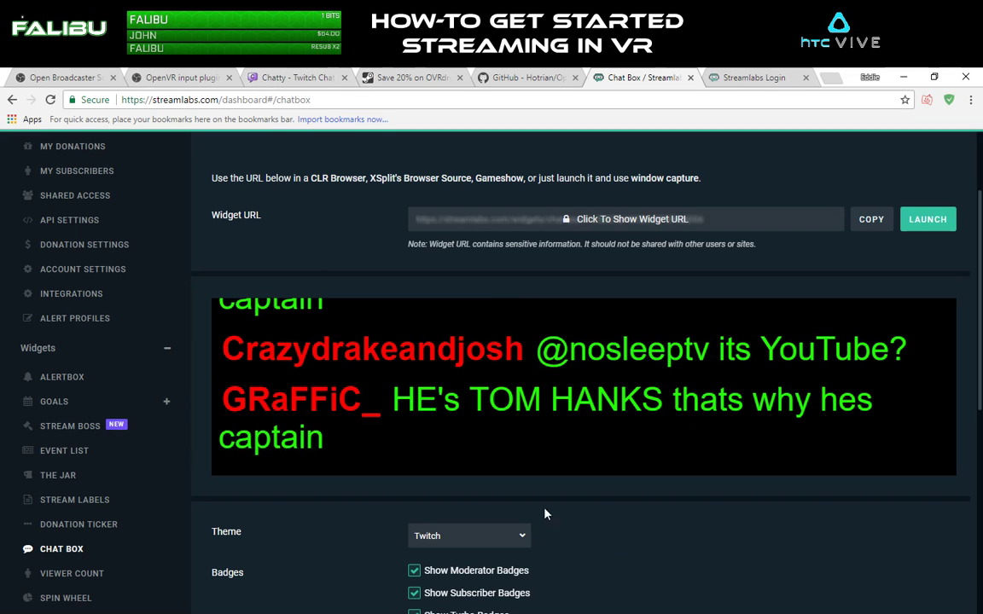
Step: Return to the Alert Box page and bring the Streamlabs stream labels app window in front, placed over the page's right half
left_click(53, 380)
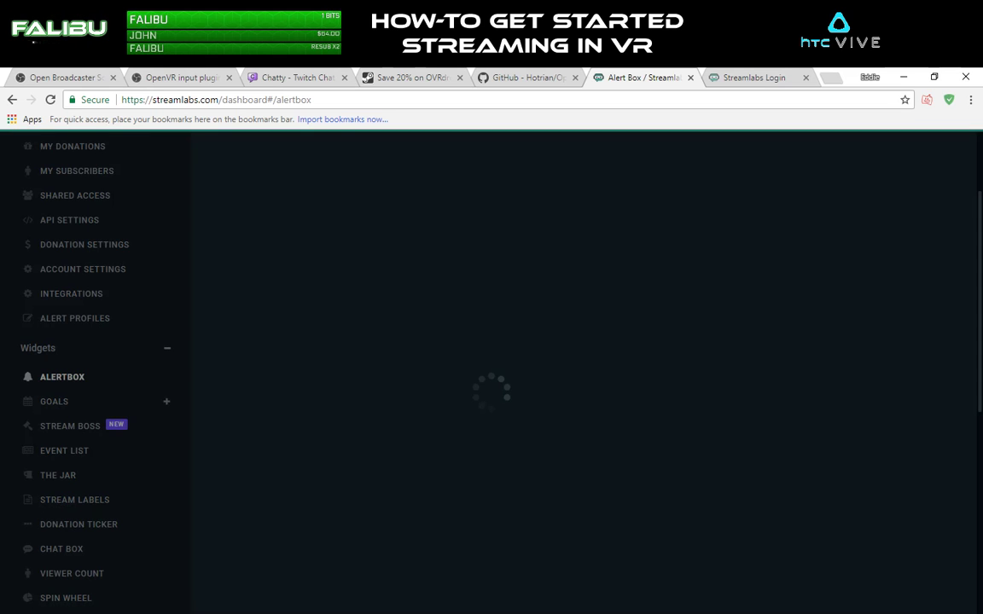
key("alt+Tab")
left_click_drag(360, 139, 702, 146)
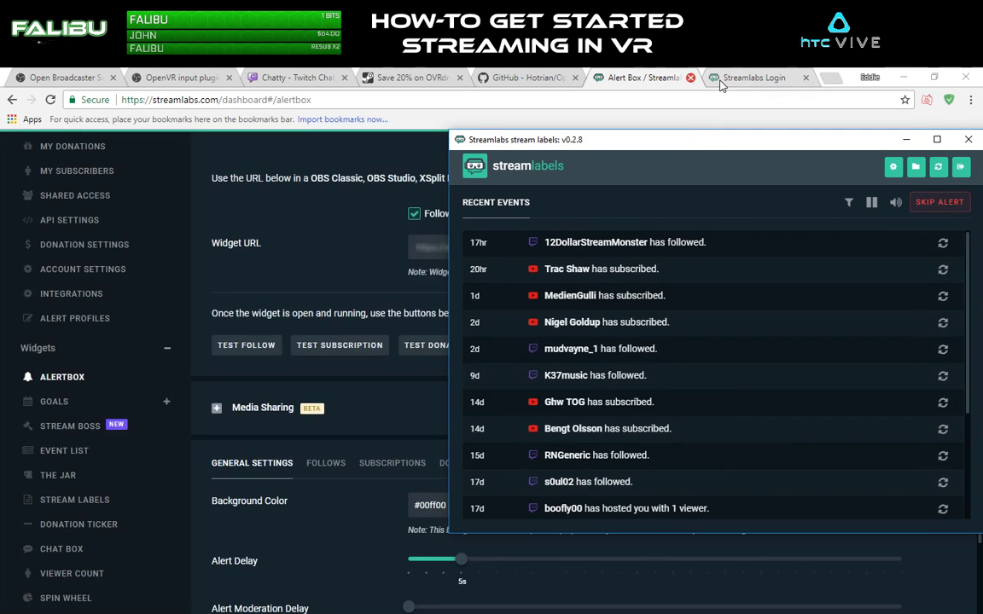
Step: Log in to Streamlabs with Twitch on the open login page and review the dashboard's broadcast stats and recent events
left_click(755, 77)
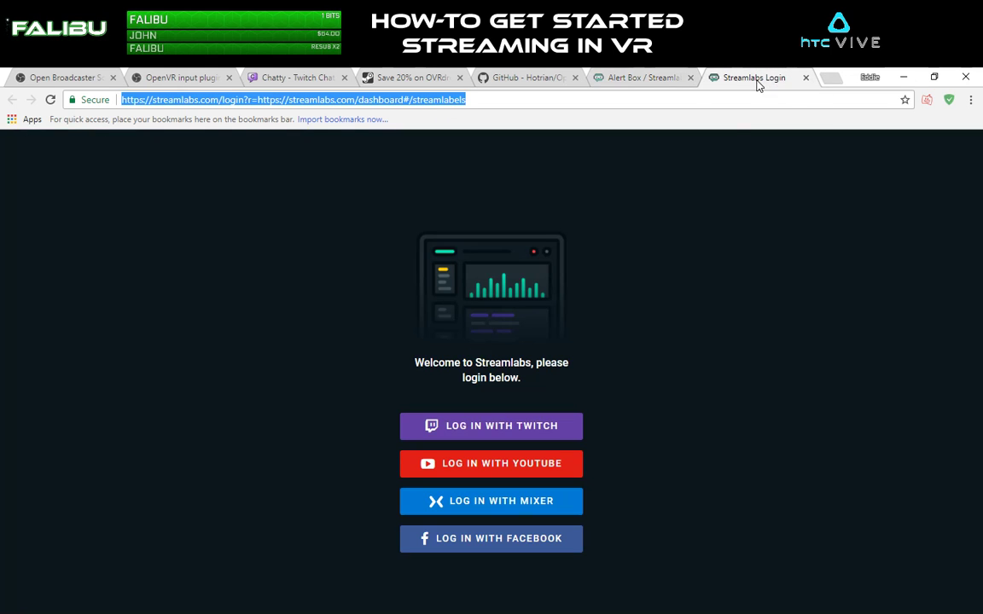
left_click(539, 431)
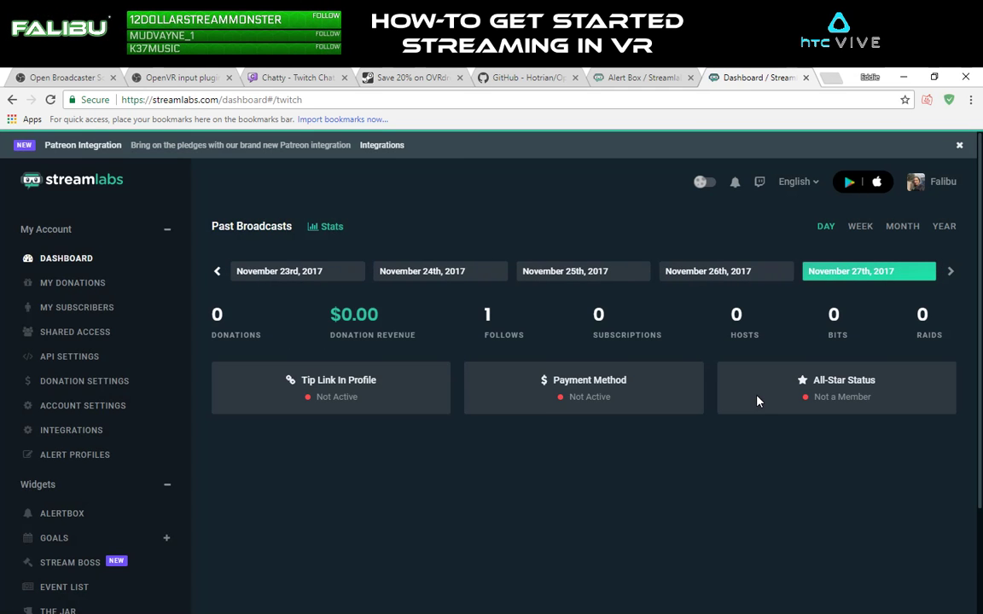
scroll(756, 400, "down", 3)
scroll(757, 401, "up", 2)
scroll(756, 401, "down", 2)
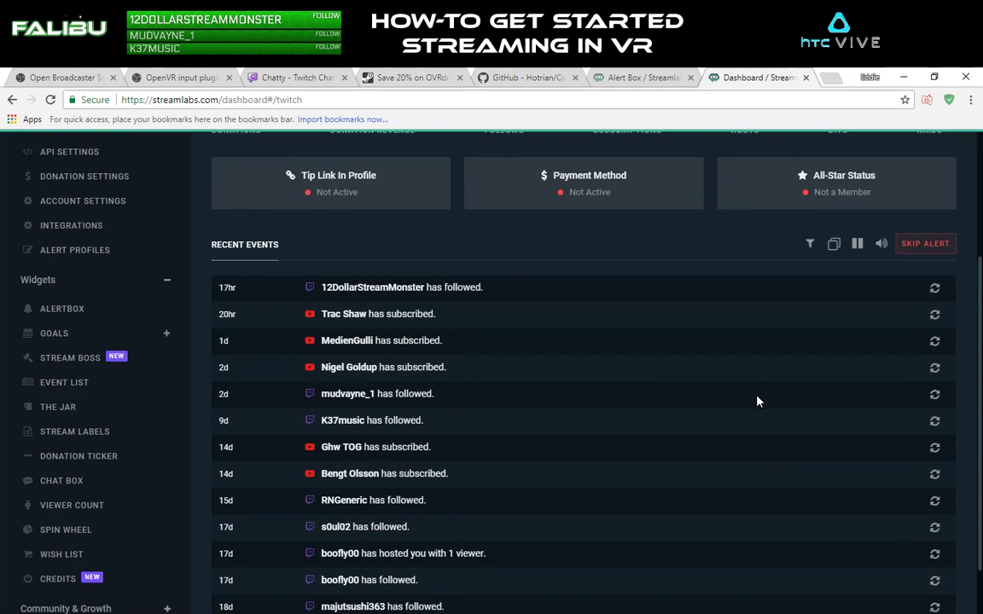
scroll(717, 373, "up", 3)
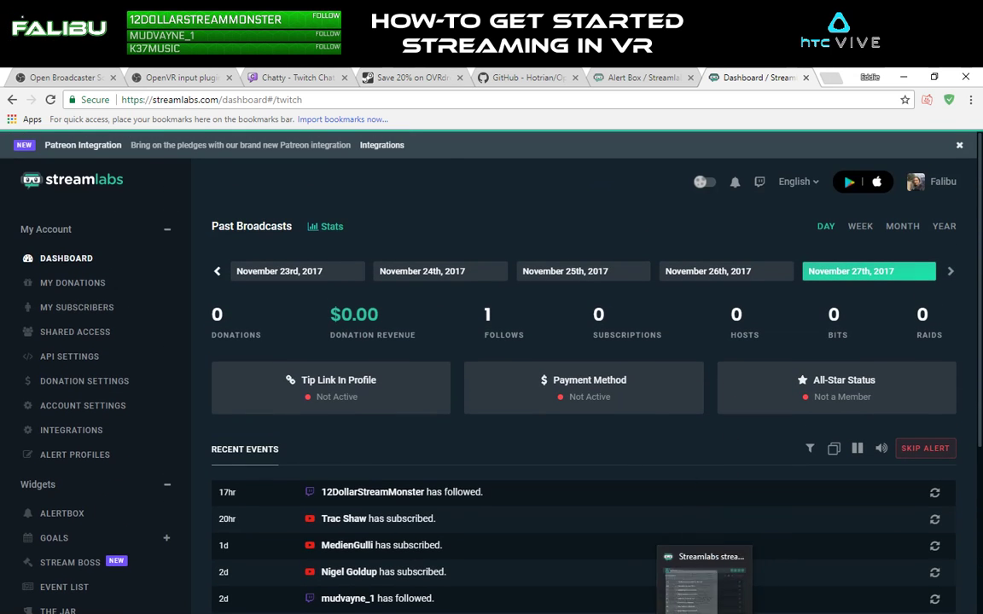
Step: Replay the three most recent Twitch follow alerts in the Streamlabs stream labels app, restart its session and minimize it
left_click(719, 613)
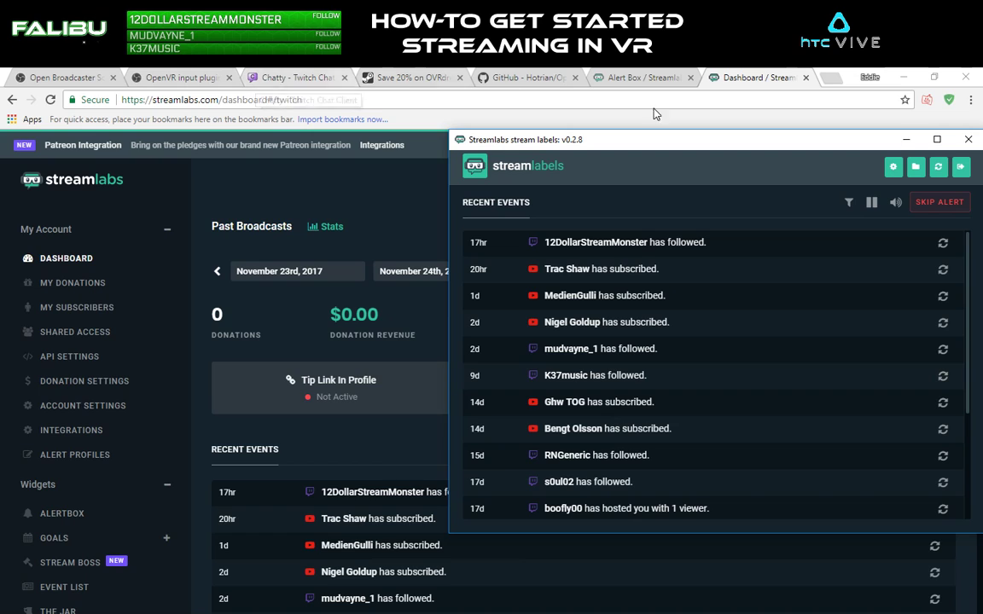
left_click(944, 378)
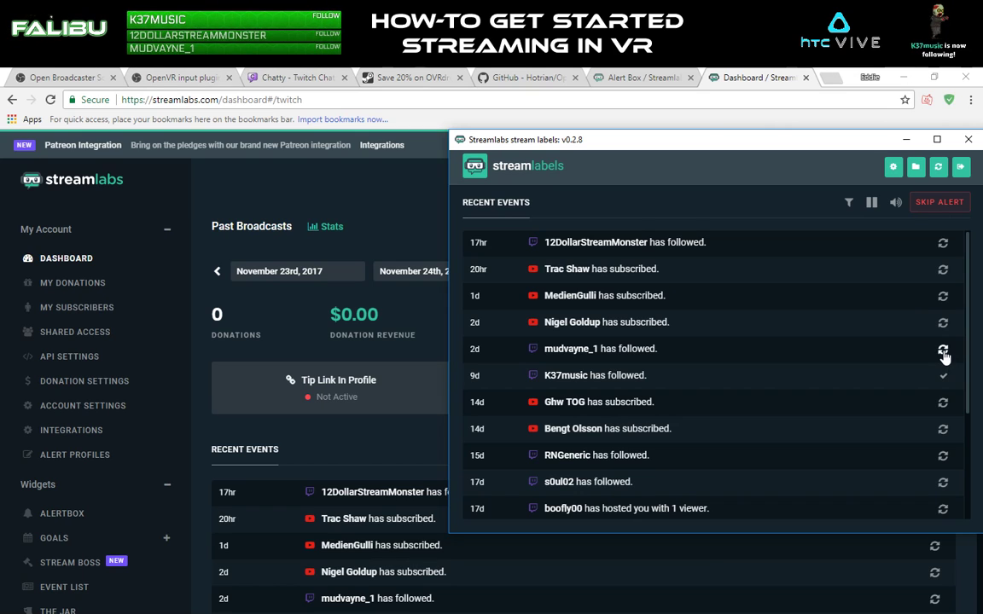
left_click(943, 350)
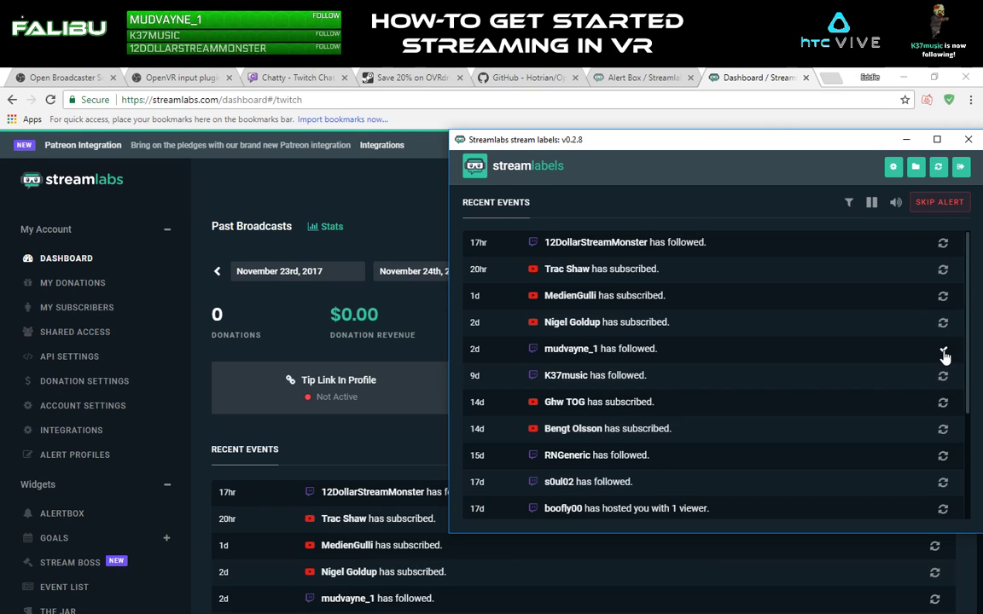
left_click(943, 244)
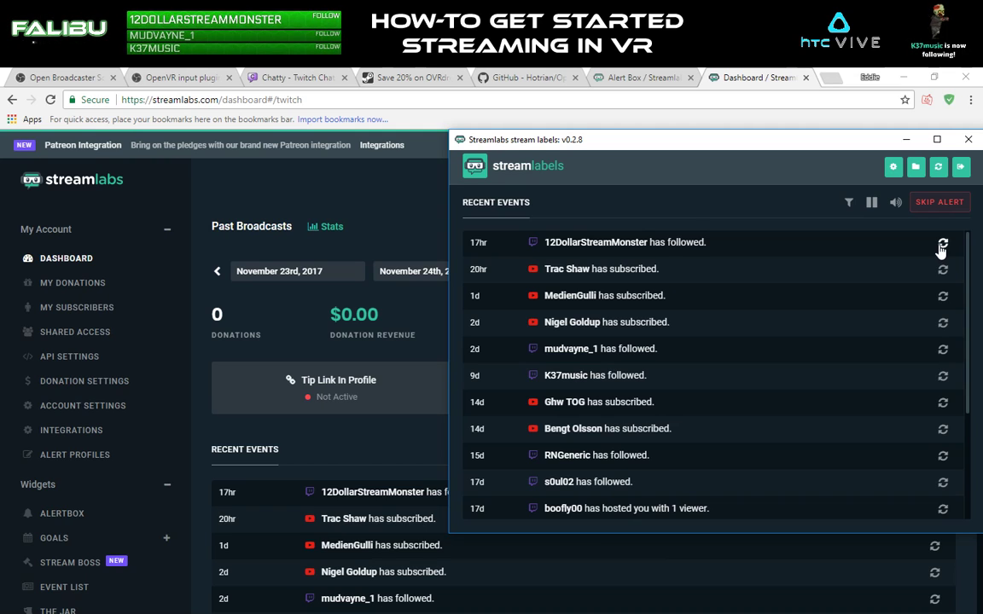
left_click(941, 167)
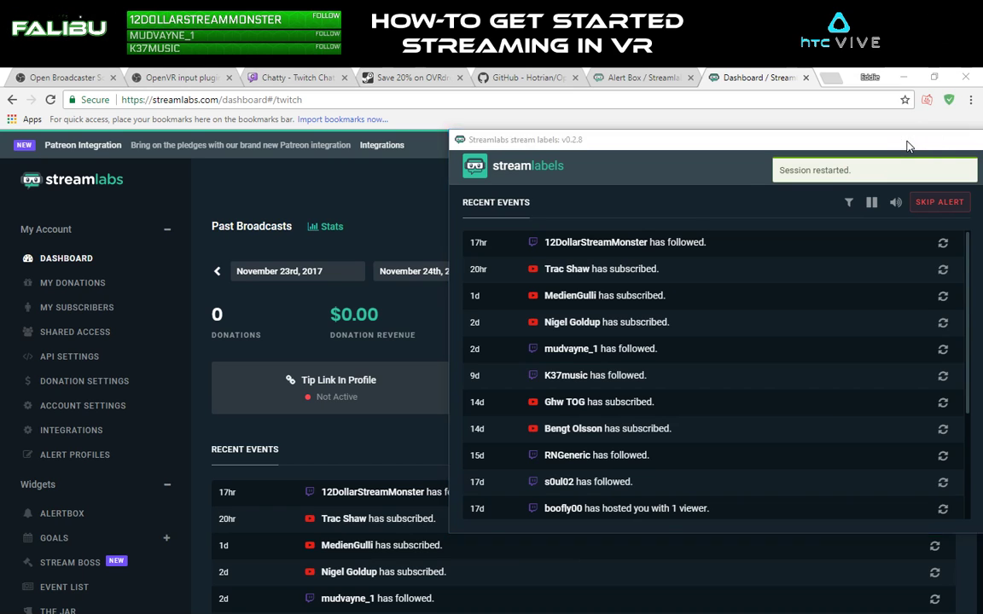
left_click(906, 141)
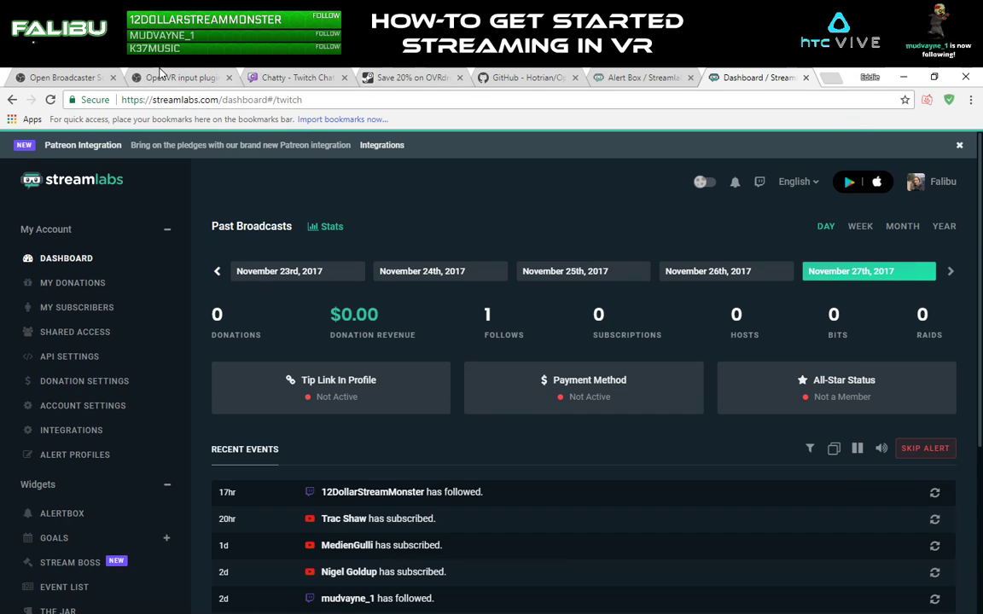
Step: Revisit the OBS Studio homepage and the OpenVR input plugin page, examining the plugin's example capture and crop settings
left_click(82, 78)
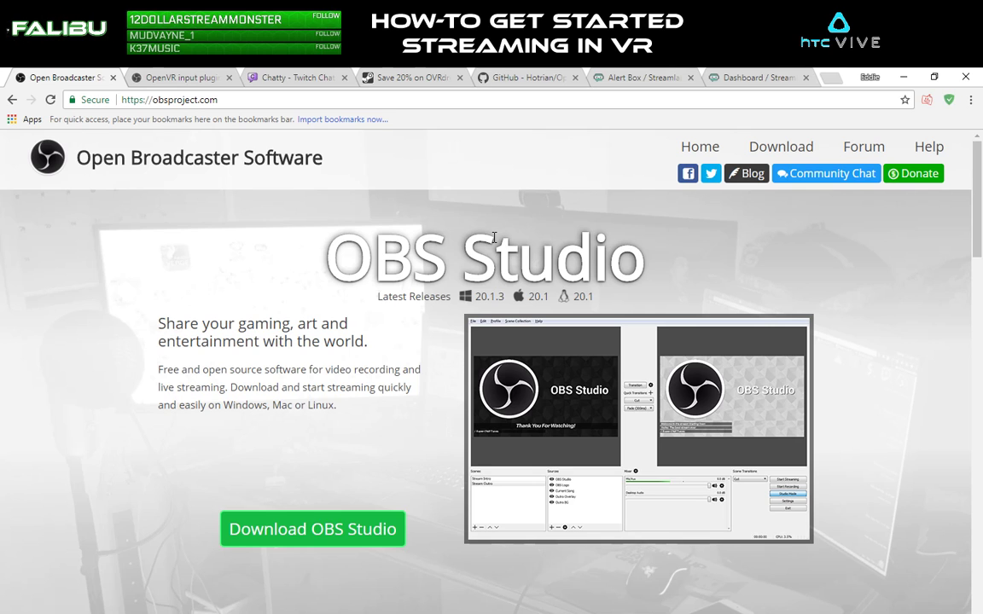
left_click(178, 83)
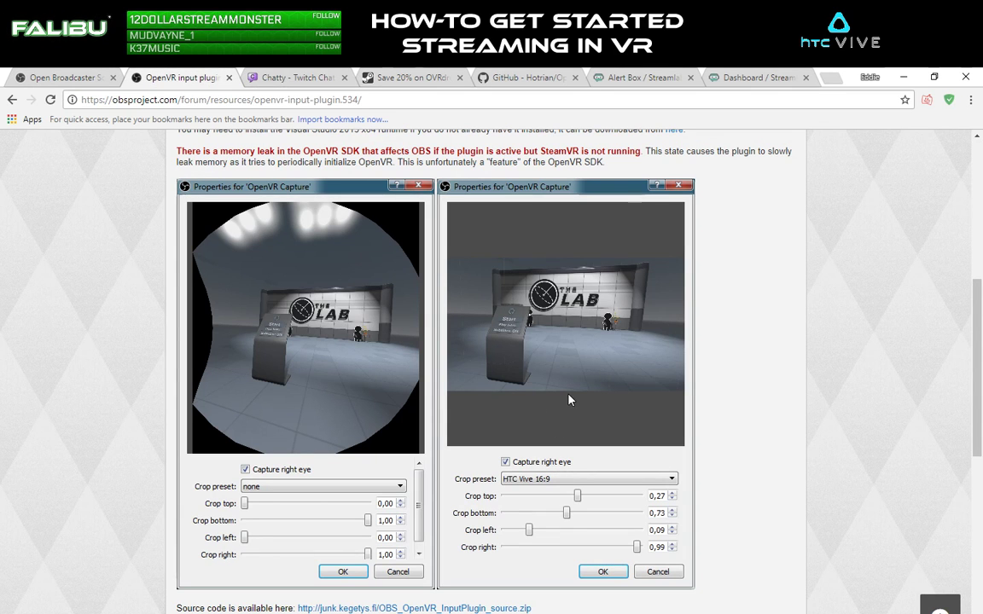
scroll(570, 399, "up", 2)
scroll(570, 399, "down", 2)
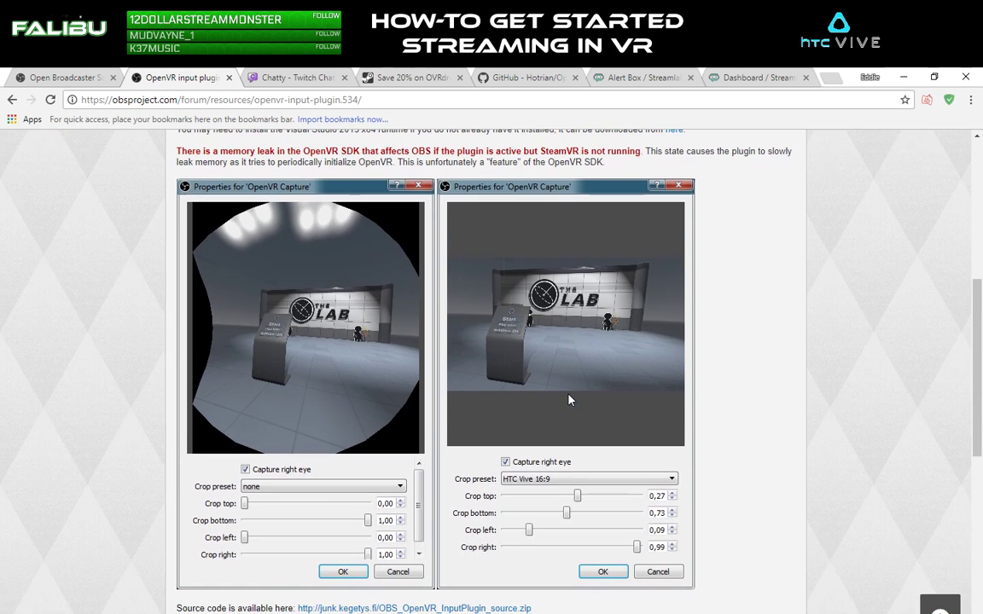